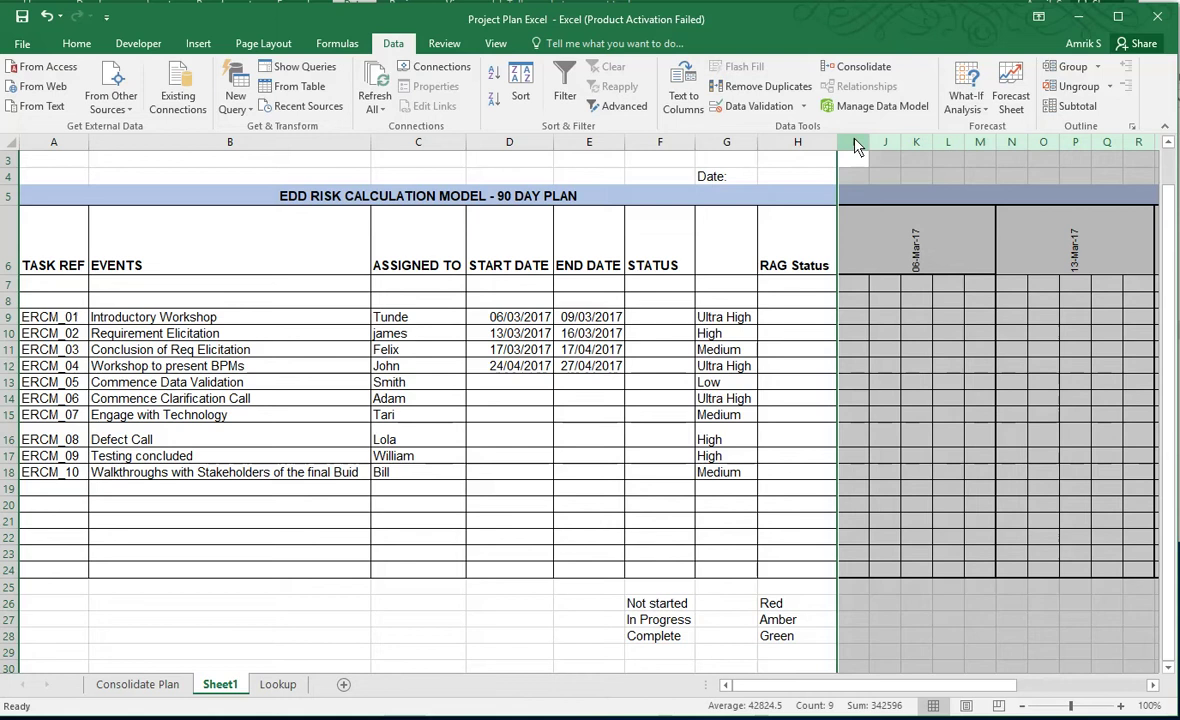
# Step: Narrow the Gantt chart date columns I through AV to one uniform column width
pyautogui.moveTo(855, 146); pyautogui.dragTo(1069, 137)
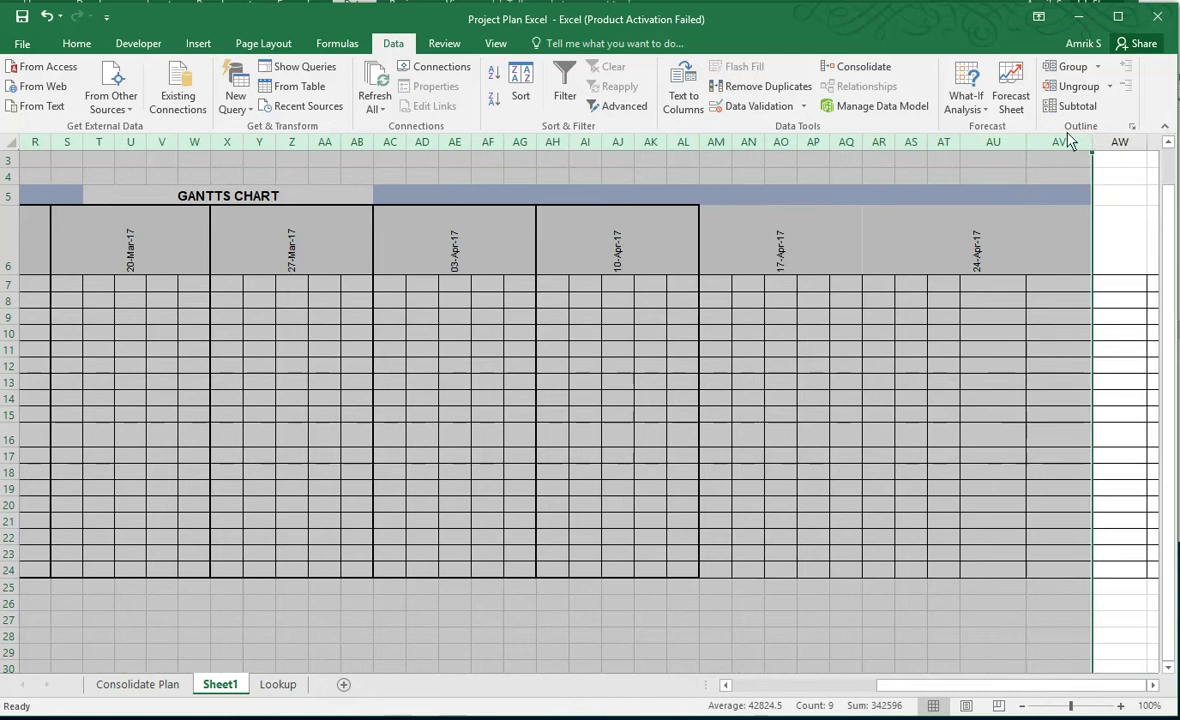
pyautogui.rightClick(500, 432)
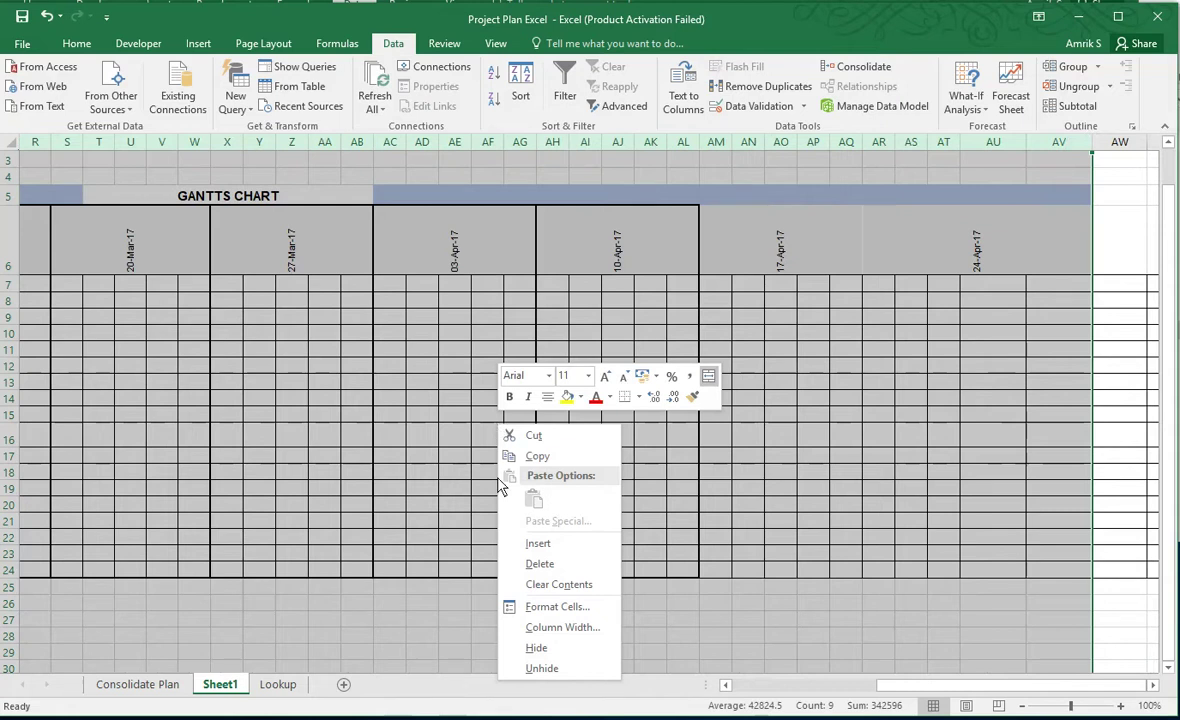
pyautogui.click(548, 630)
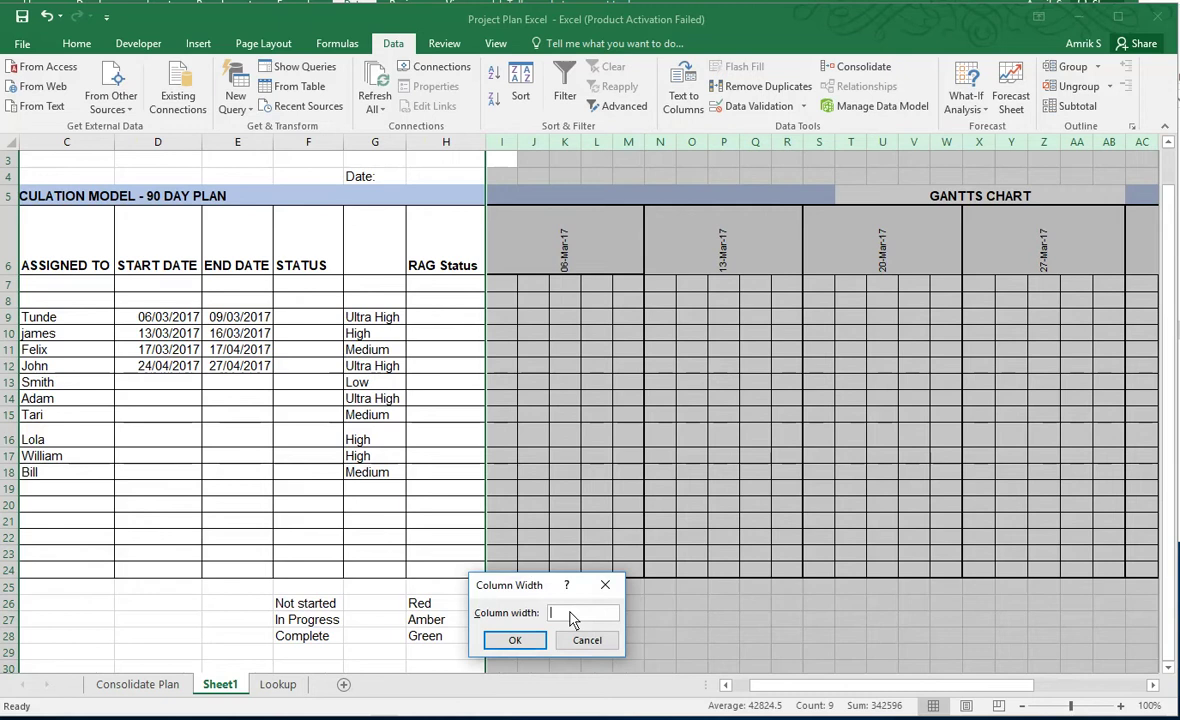
pyautogui.click(520, 640)
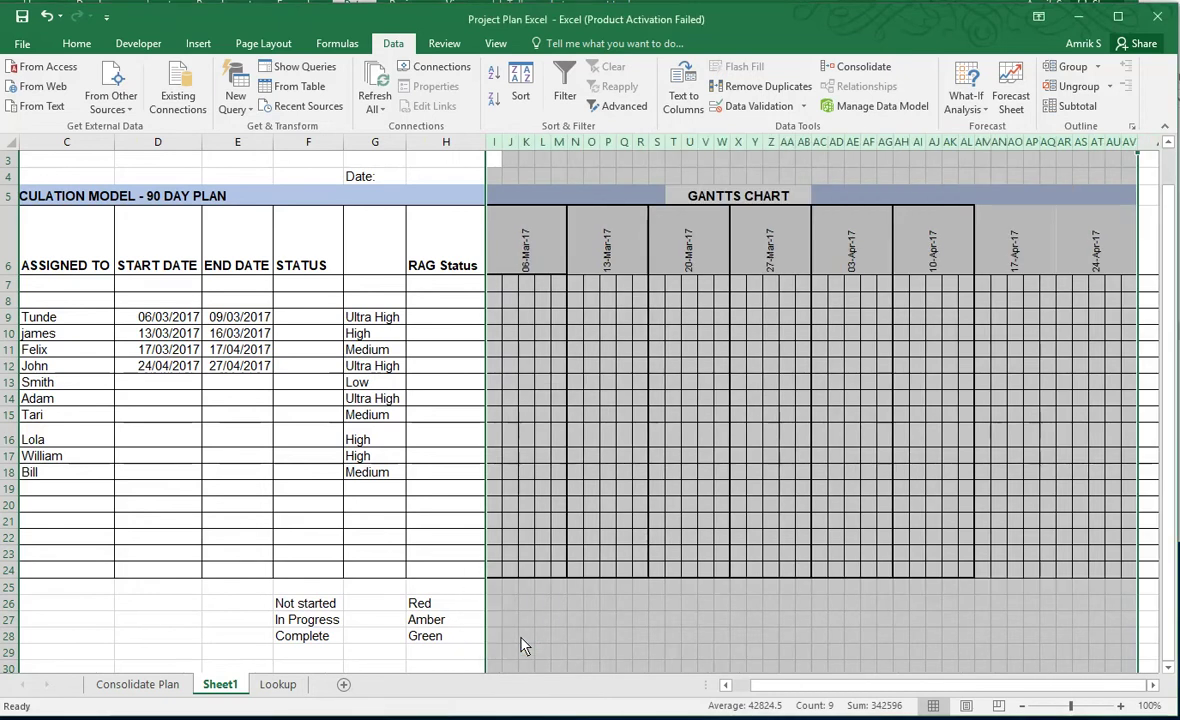
# Step: Examine the Red, Amber and Green entries listed below the RAG Status column
pyautogui.click(555, 383)
pyautogui.press('Left')
pyautogui.press('Left')
pyautogui.press('Left')
pyautogui.press('Left')
pyautogui.press('Left')
pyautogui.press('Left')
pyautogui.press('Left')
pyautogui.press('Left')
pyautogui.press('Left')
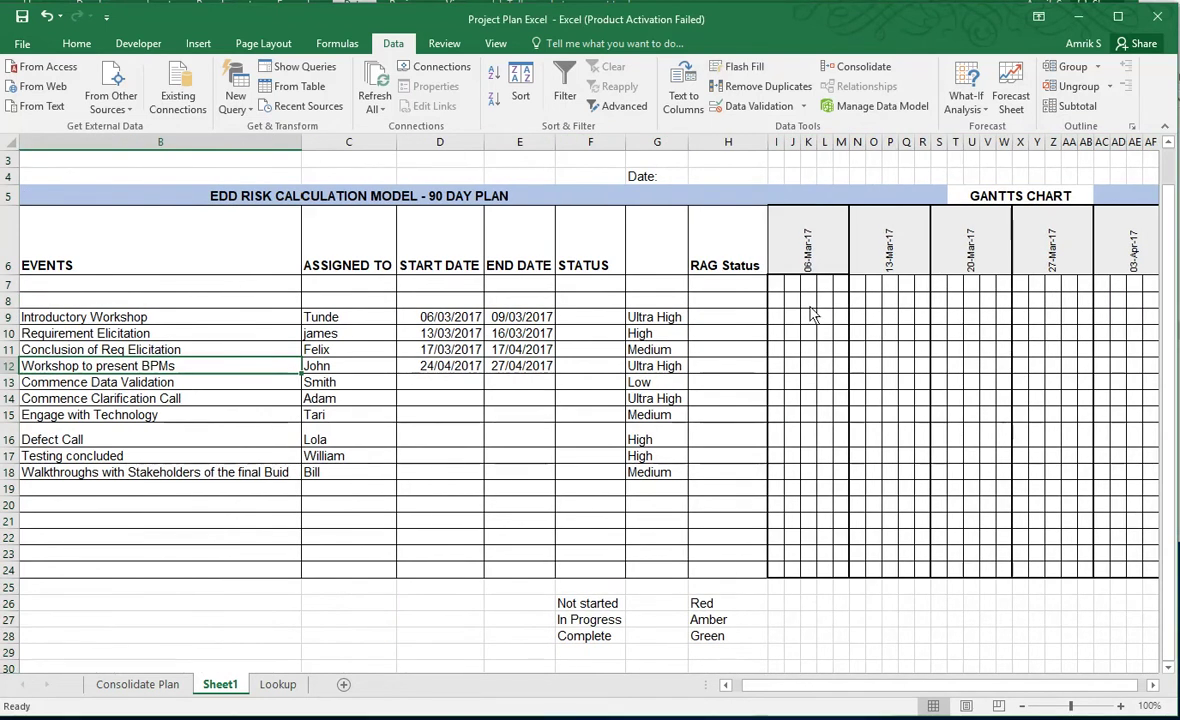
pyautogui.click(700, 604)
pyautogui.click(700, 620)
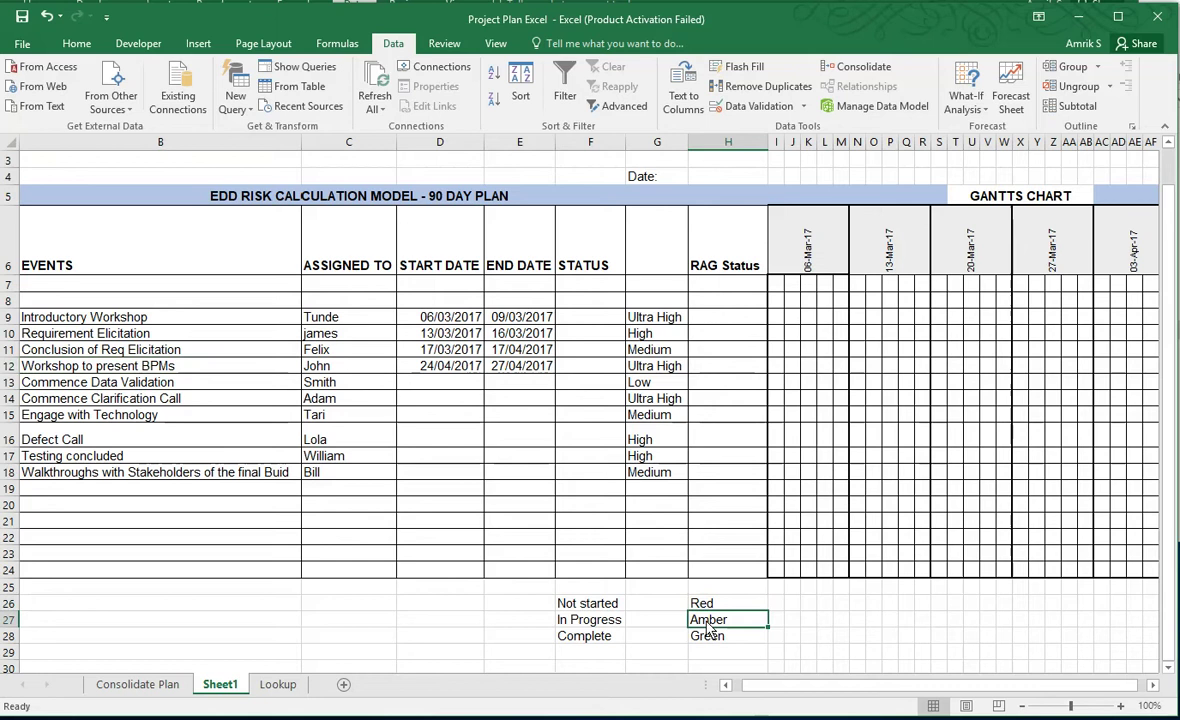
pyautogui.click(708, 652)
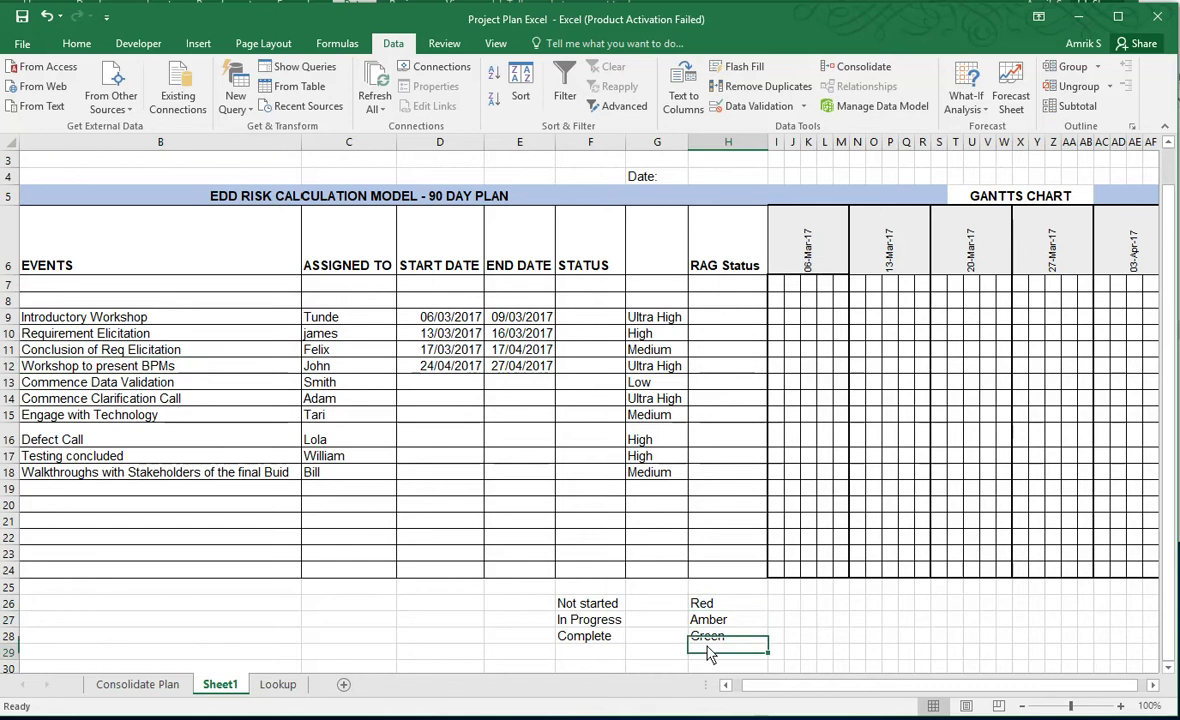
# Step: Start a data validation rule for the Introductory Workshop's RAG Status cell H9 that allows a List
pyautogui.click(727, 322)
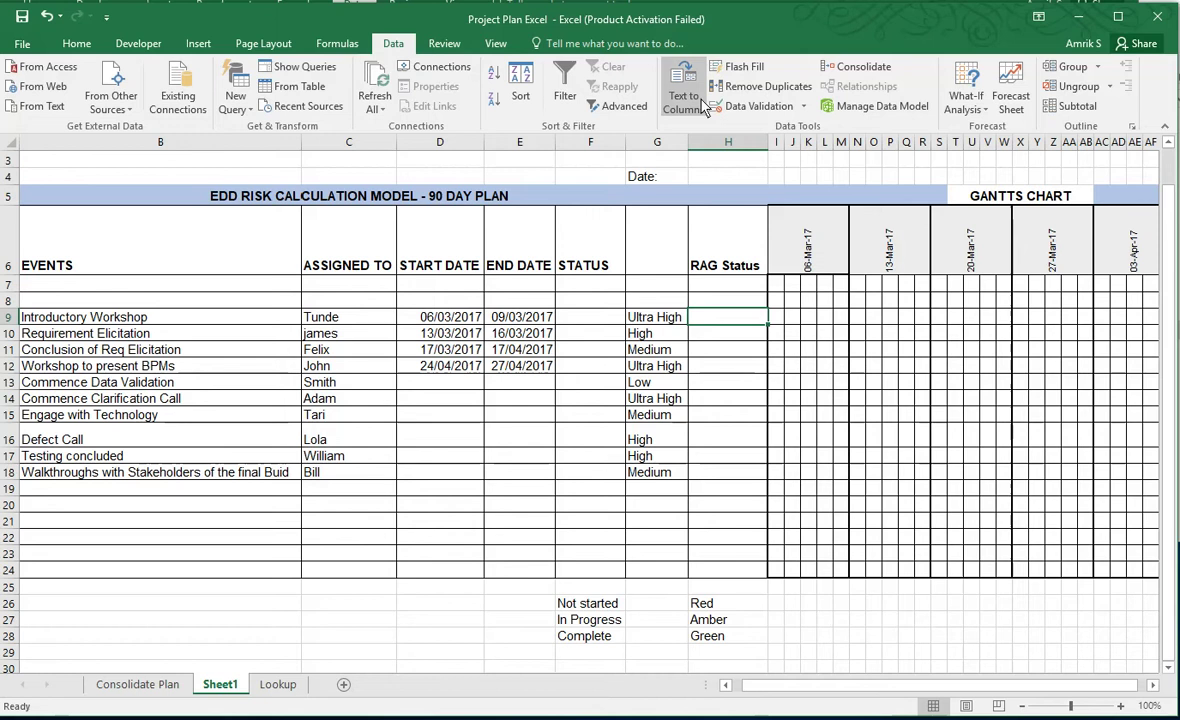
pyautogui.click(806, 110)
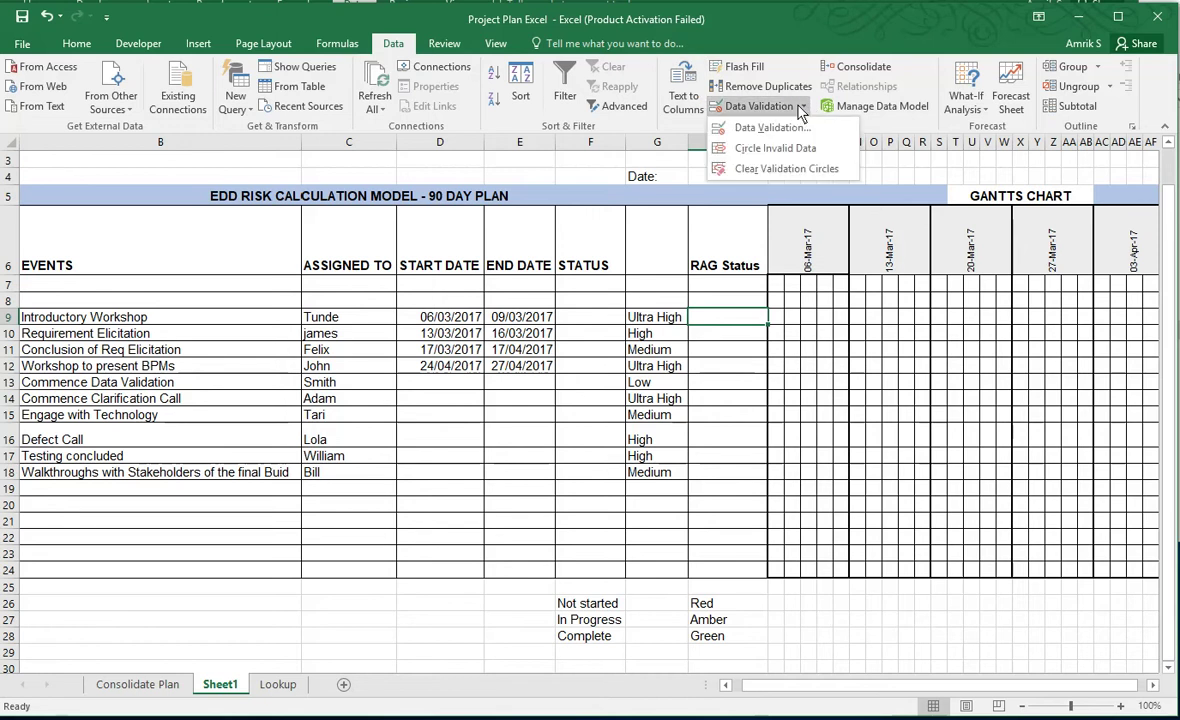
pyautogui.click(760, 124)
pyautogui.click(500, 214)
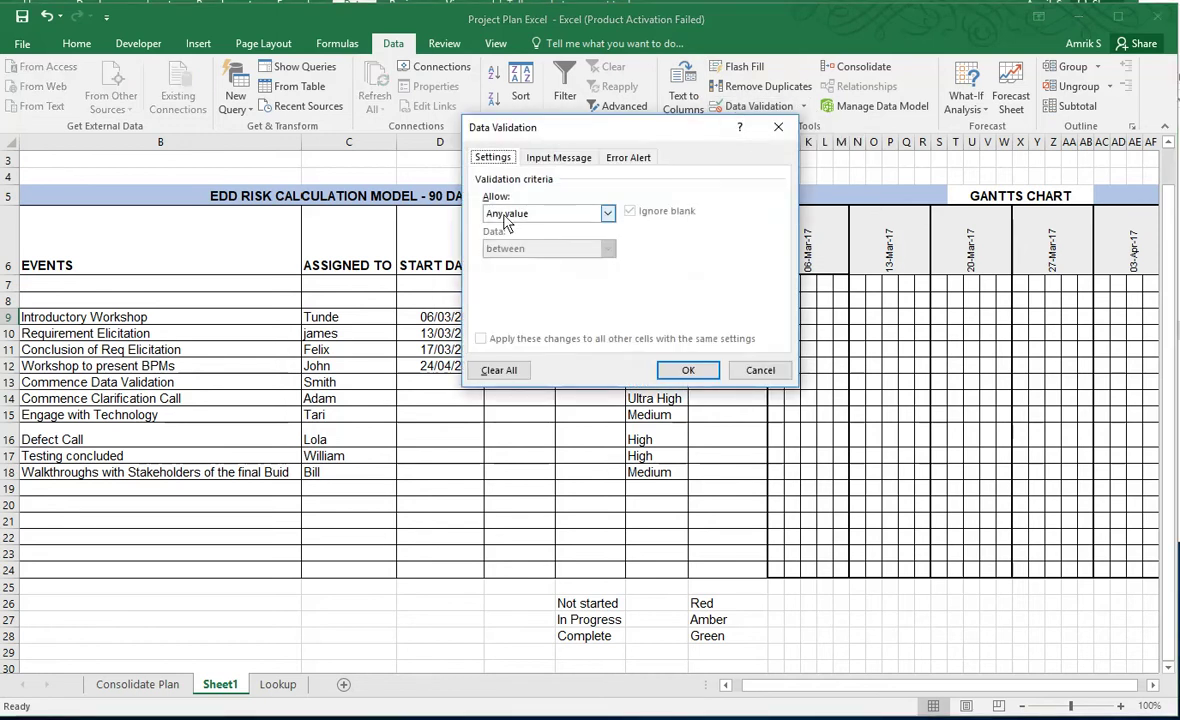
pyautogui.click(509, 265)
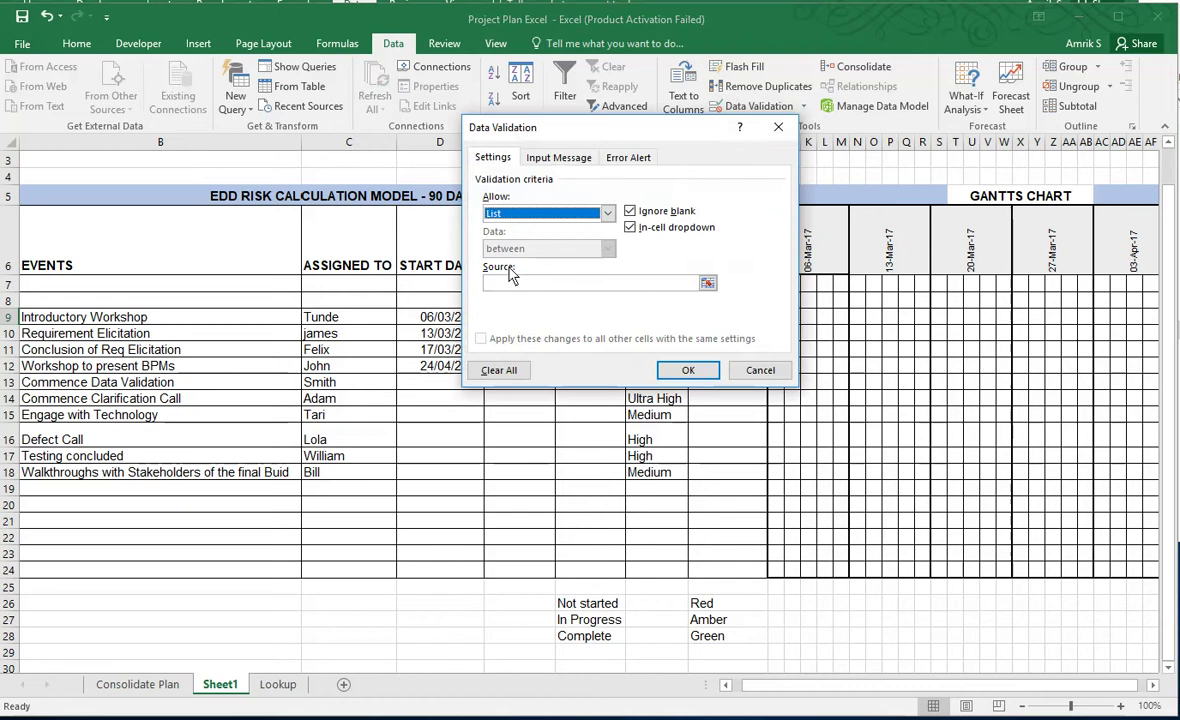
pyautogui.click(506, 287)
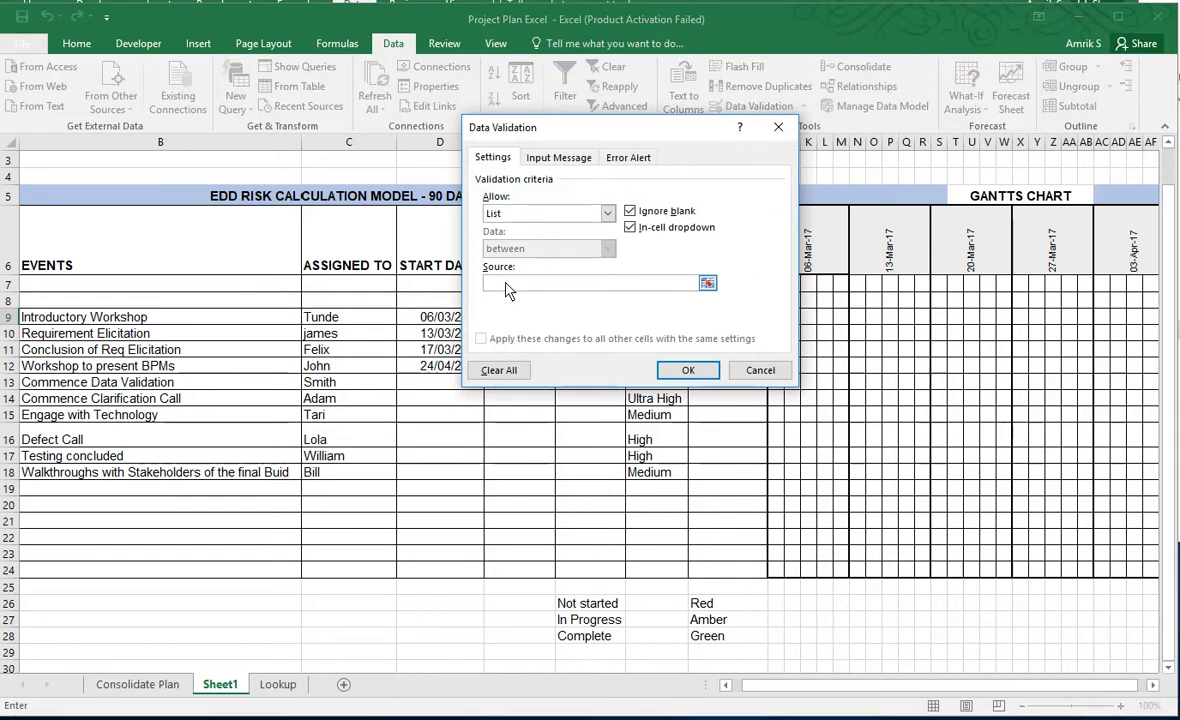
pyautogui.write('red,am')
pyautogui.press('BackSpace')
pyautogui.press('BackSpace')
pyautogui.press('BackSpace')
pyautogui.press('BackSpace')
pyautogui.press('BackSpace')
pyautogui.press('BackSpace')
# Step: Use the range =$H$26:$H$28 as the validation list source for cell H9 and apply the rule
pyautogui.click(708, 284)
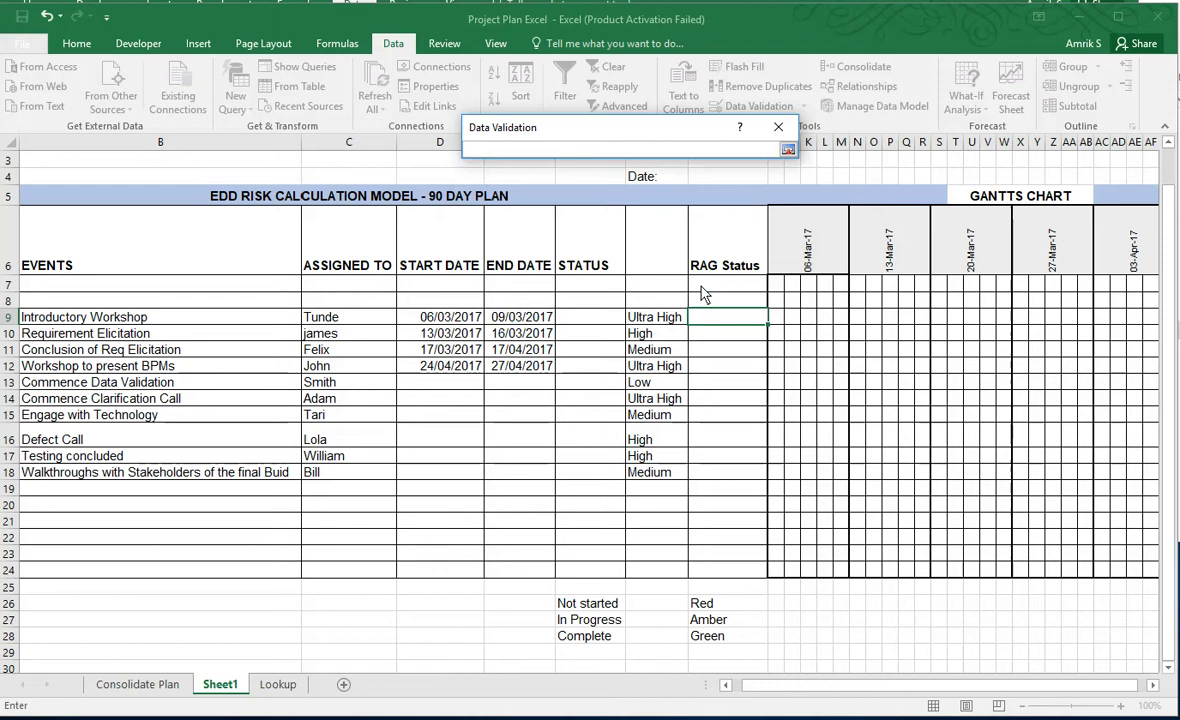
pyautogui.click(702, 604)
pyautogui.moveTo(702, 604); pyautogui.dragTo(706, 645)
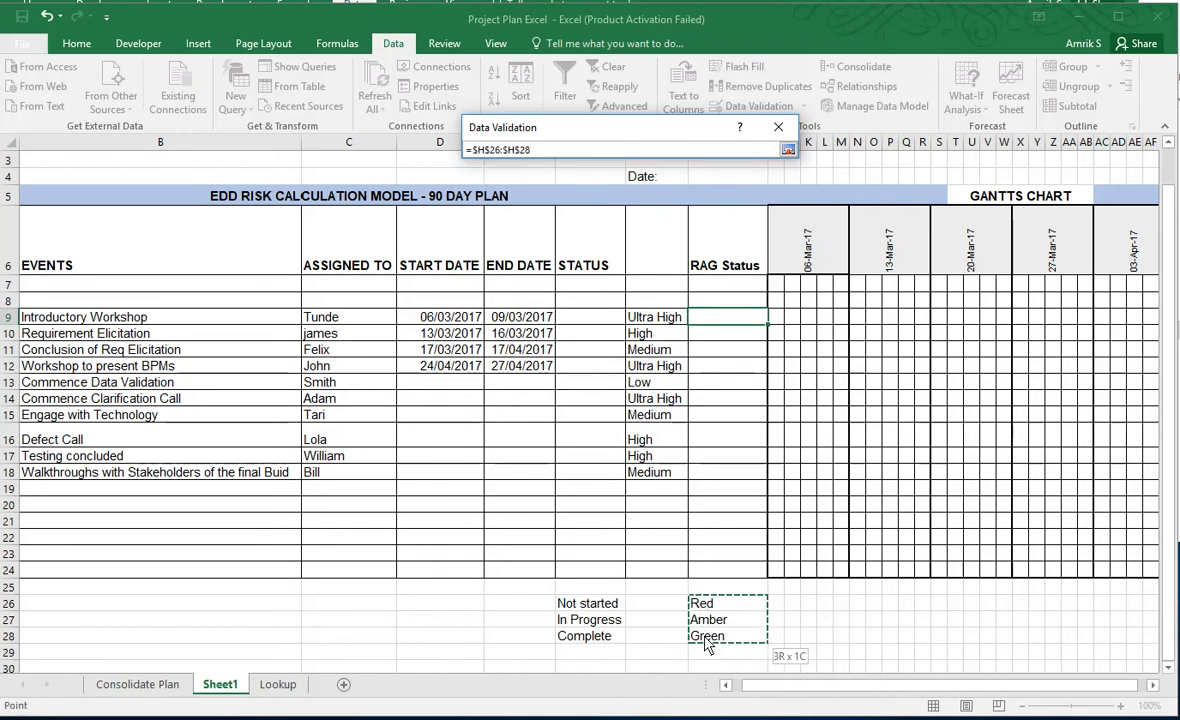
pyautogui.click(788, 150)
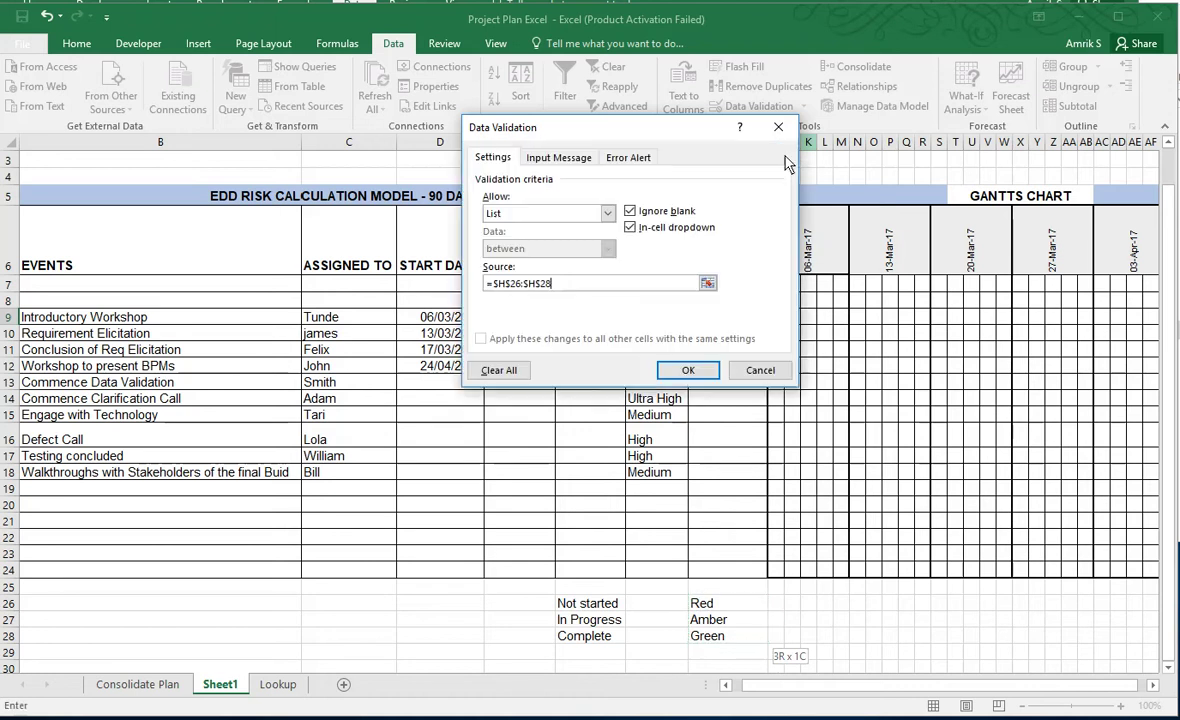
pyautogui.click(687, 371)
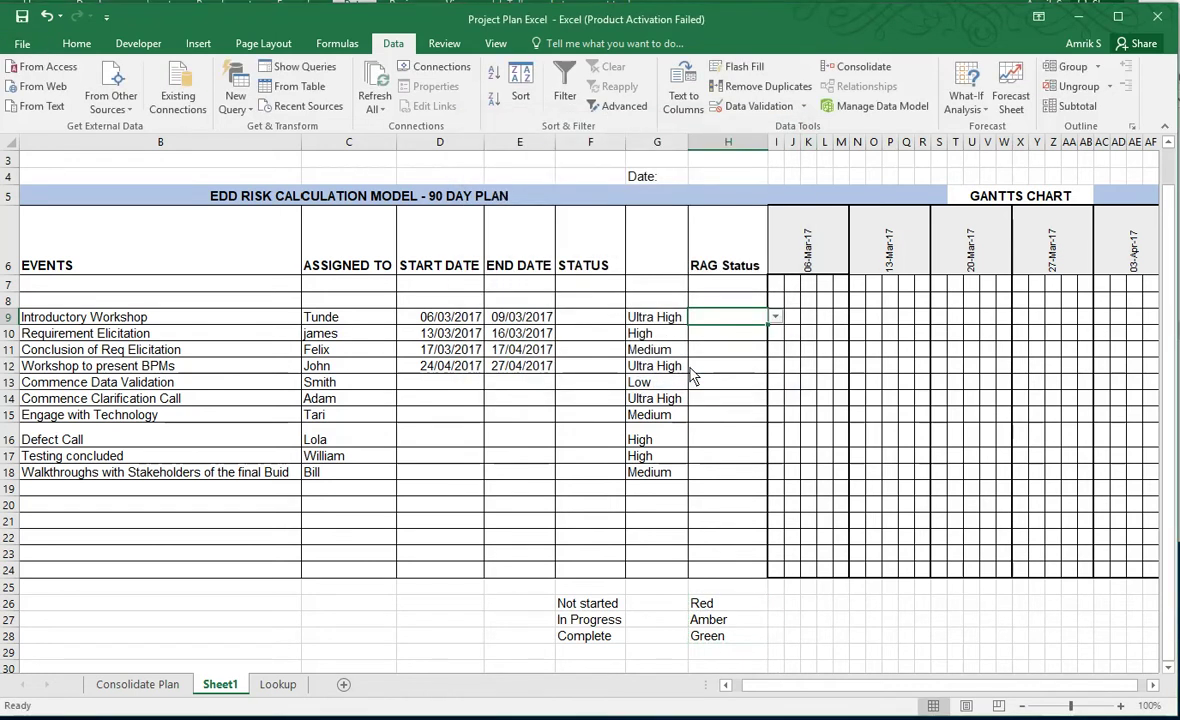
# Step: Try the dropdown in cell H9 with Red and Amber, and finally choose Green
pyautogui.click(775, 318)
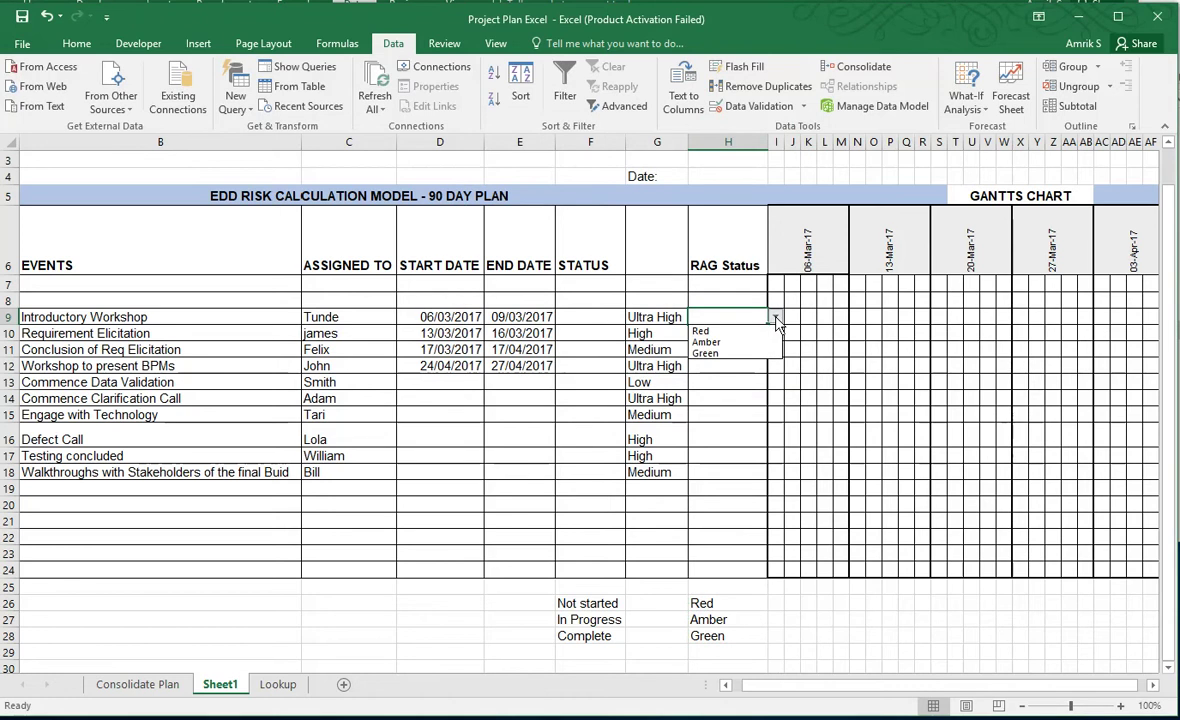
pyautogui.click(701, 331)
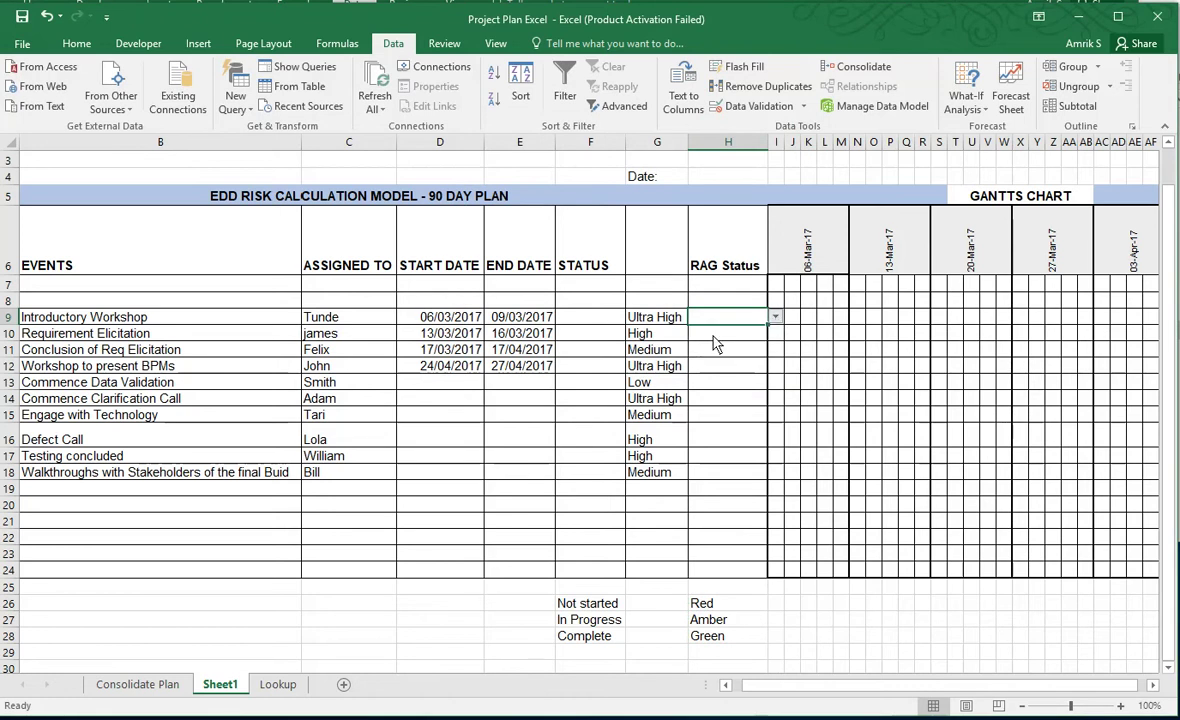
pyautogui.click(776, 318)
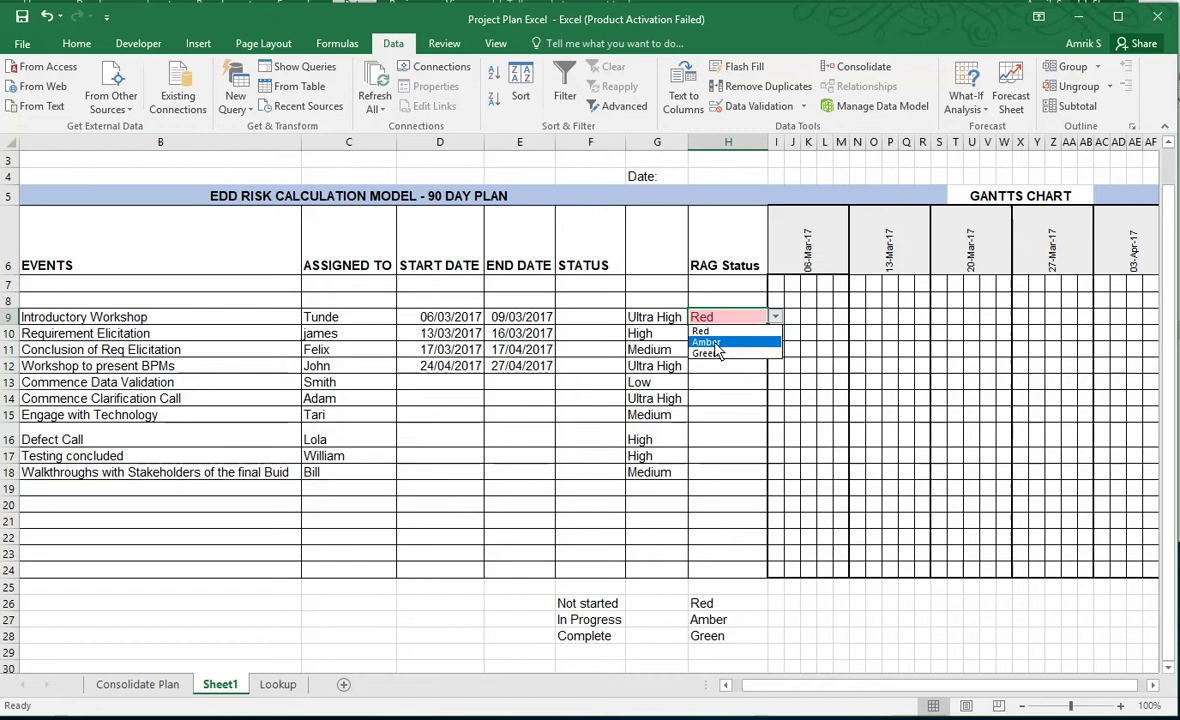
pyautogui.click(714, 344)
pyautogui.click(776, 317)
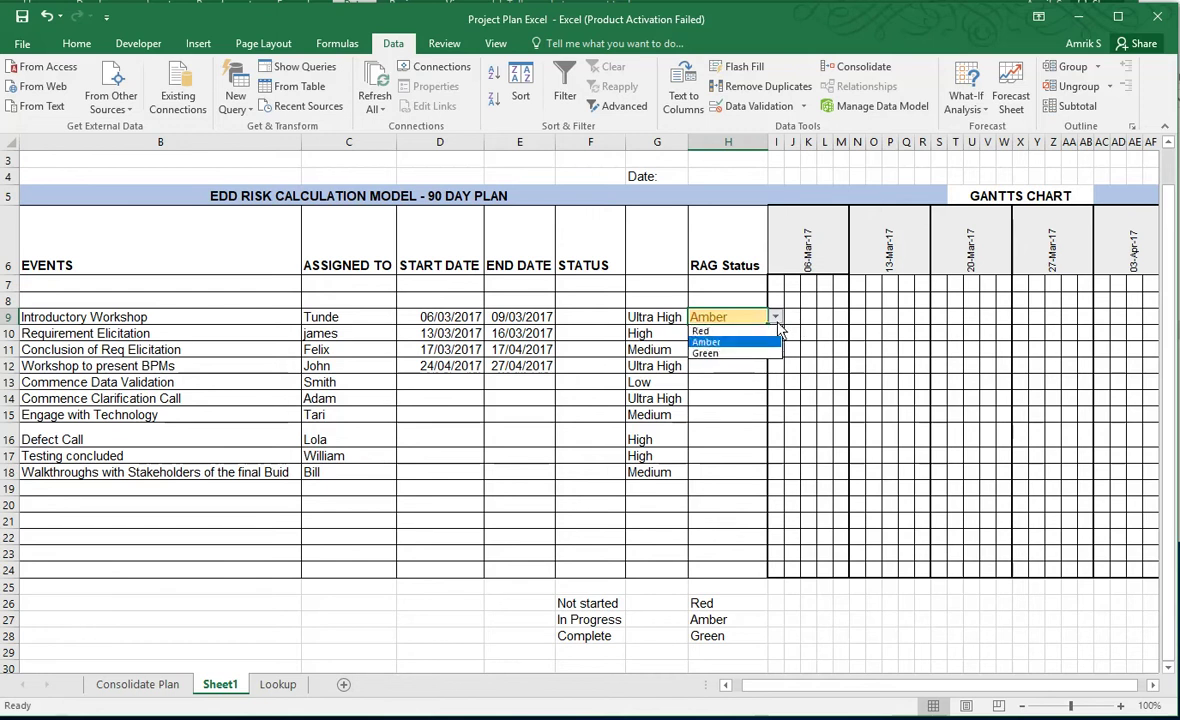
pyautogui.click(716, 358)
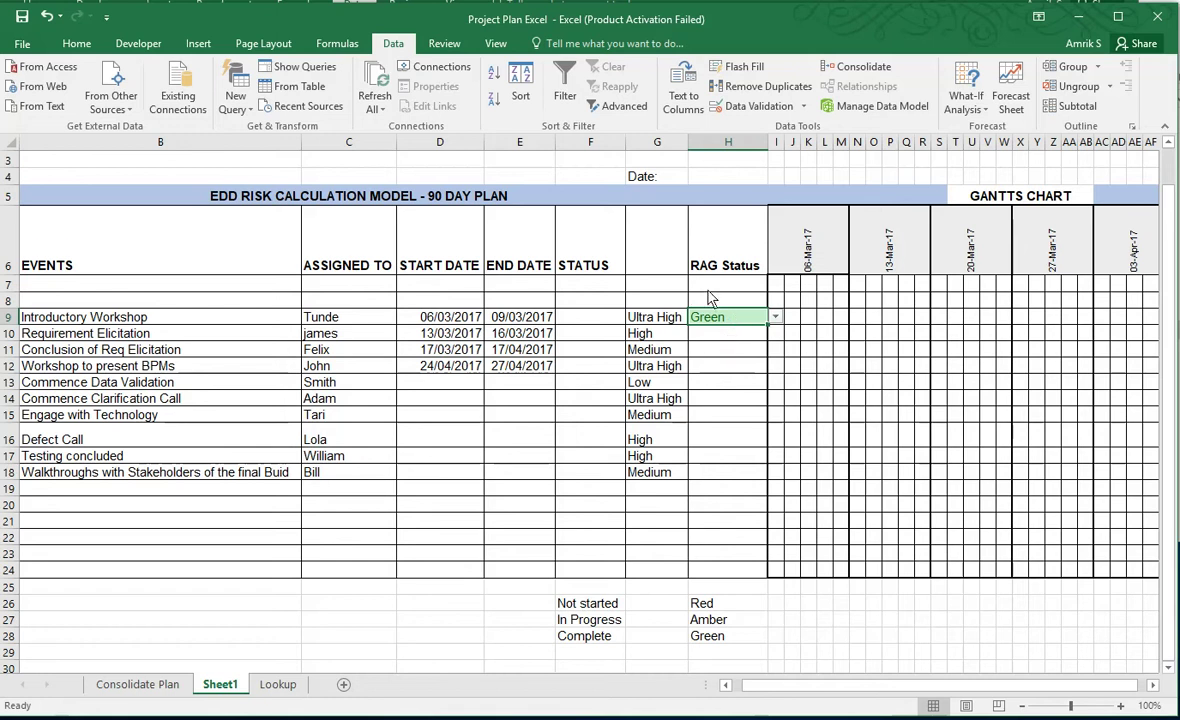
pyautogui.click(709, 290)
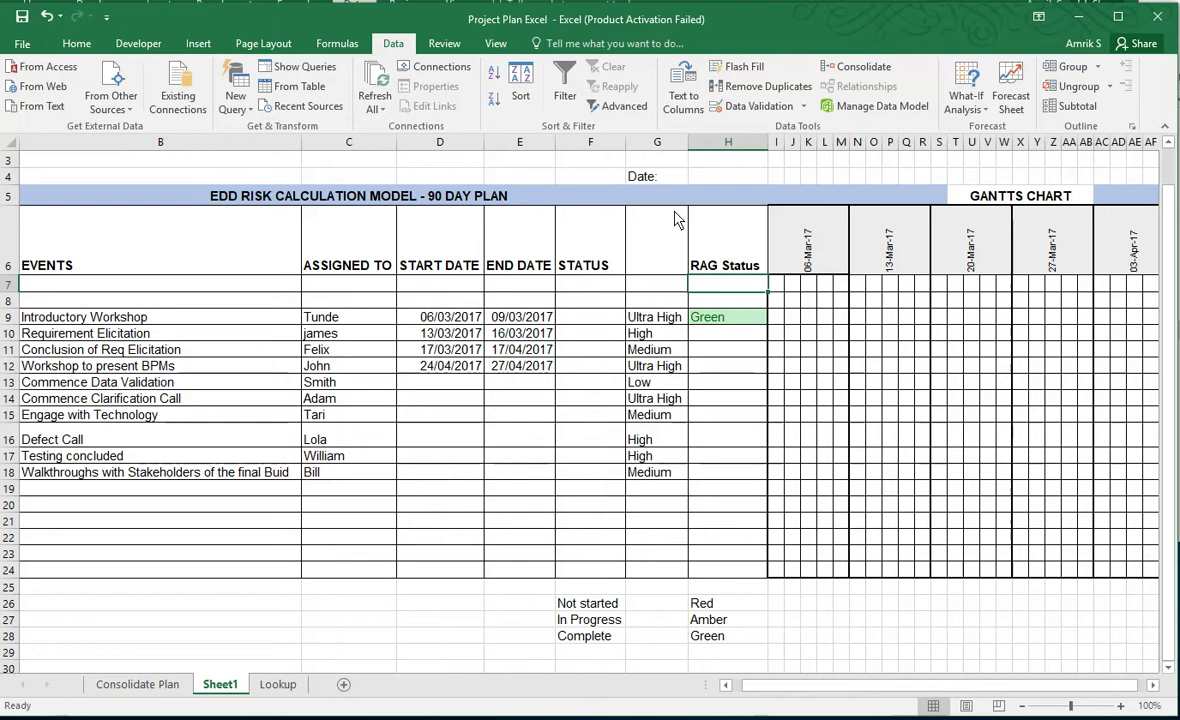
# Step: Add a conditional formatting rule to column H giving text containing "Red" the Light Red Fill with Dark Red Text format
pyautogui.click(727, 147)
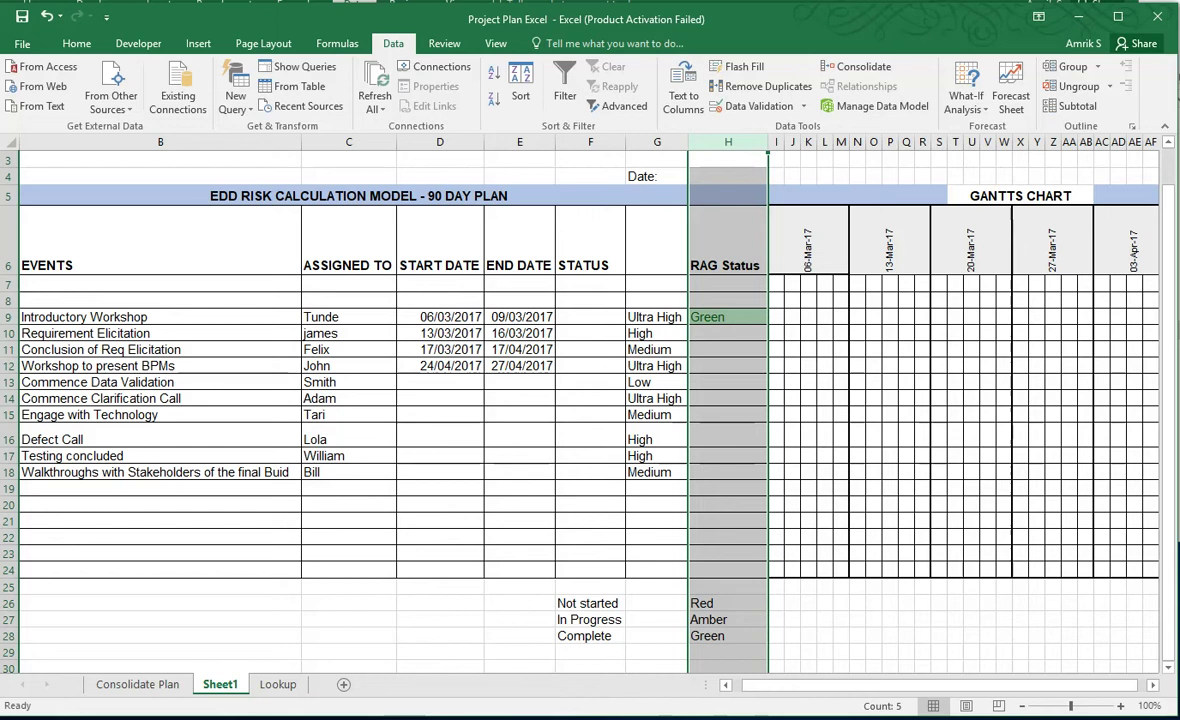
pyautogui.click(77, 43)
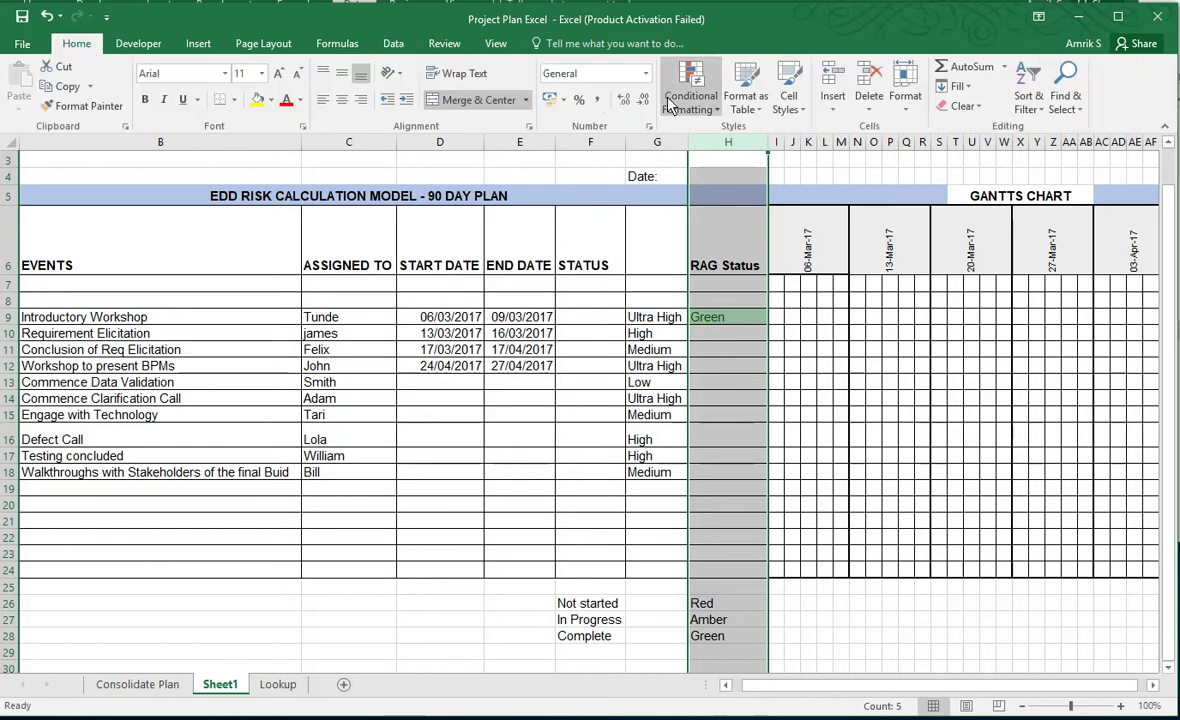
pyautogui.click(678, 104)
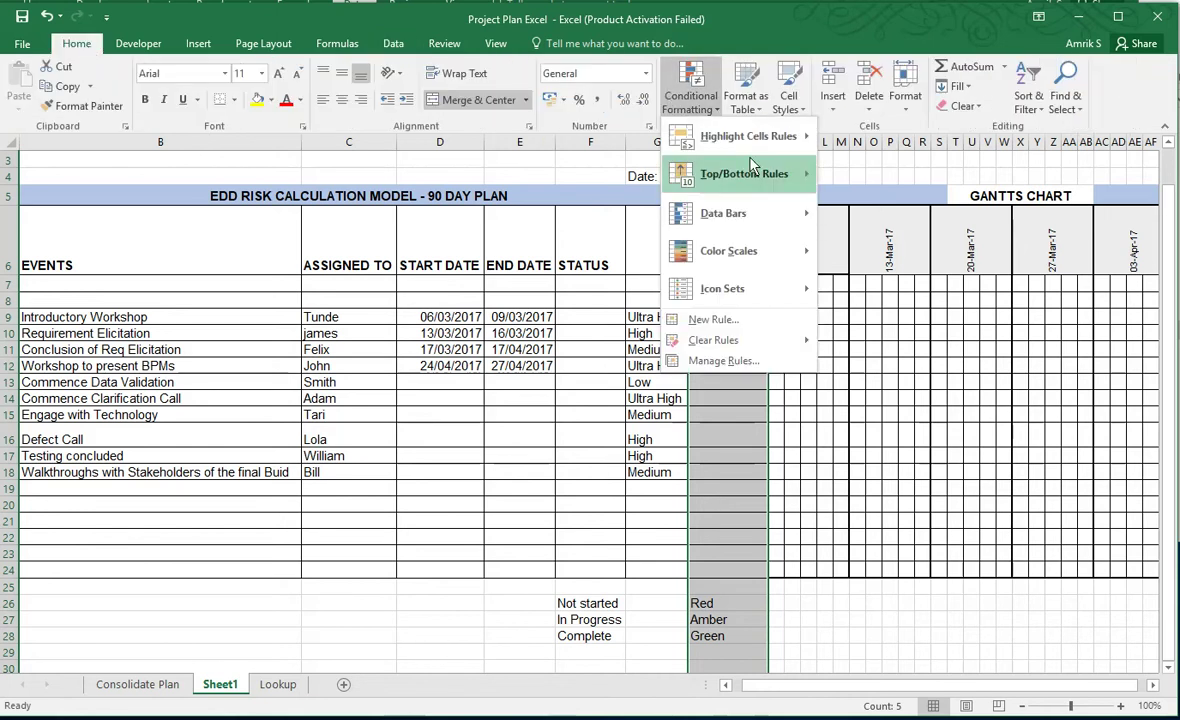
pyautogui.moveTo(752, 144)
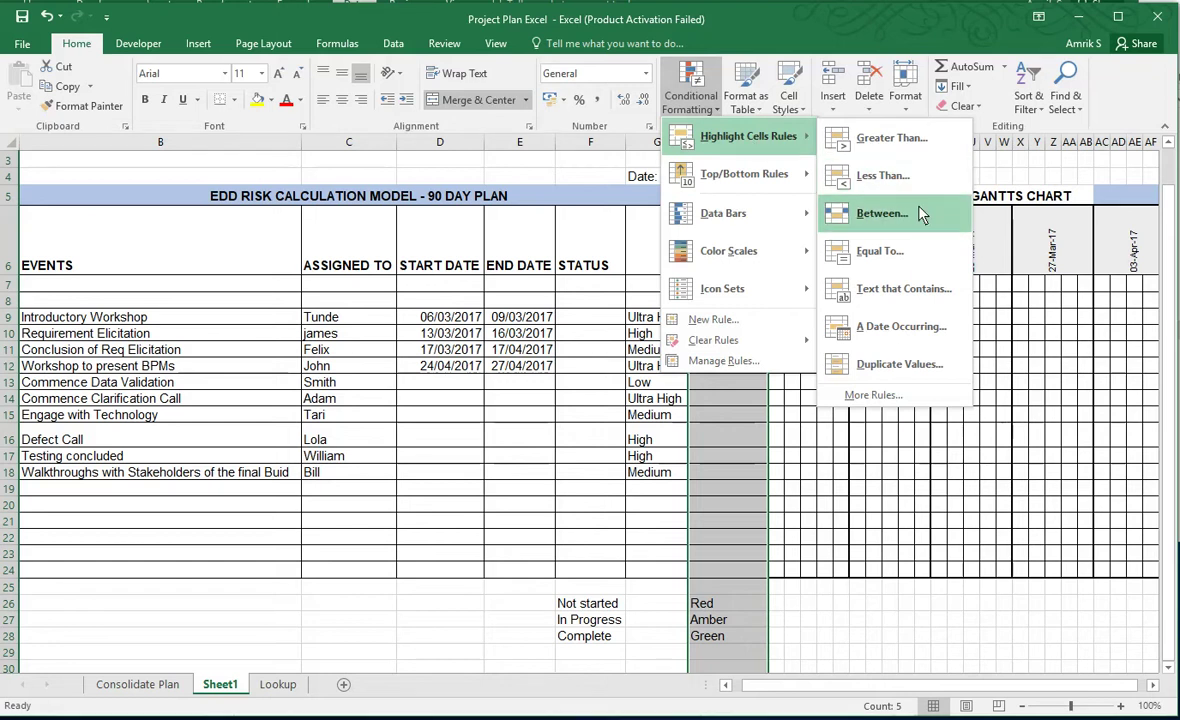
pyautogui.click(910, 288)
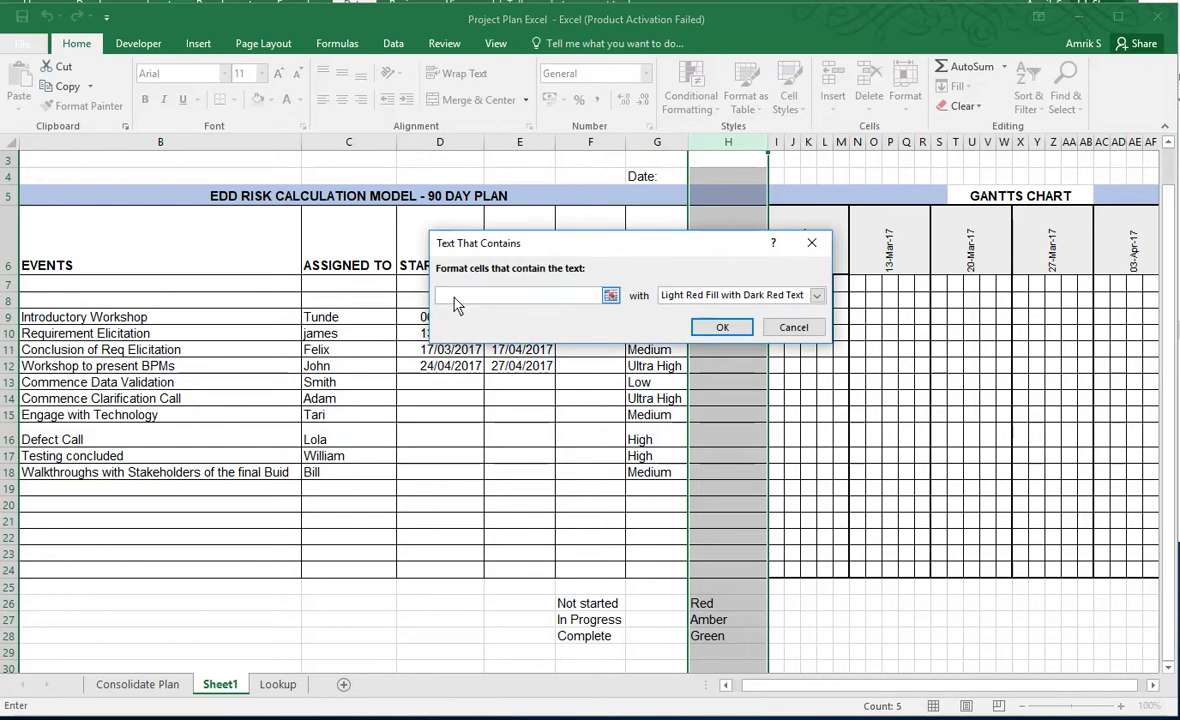
pyautogui.write('Red')
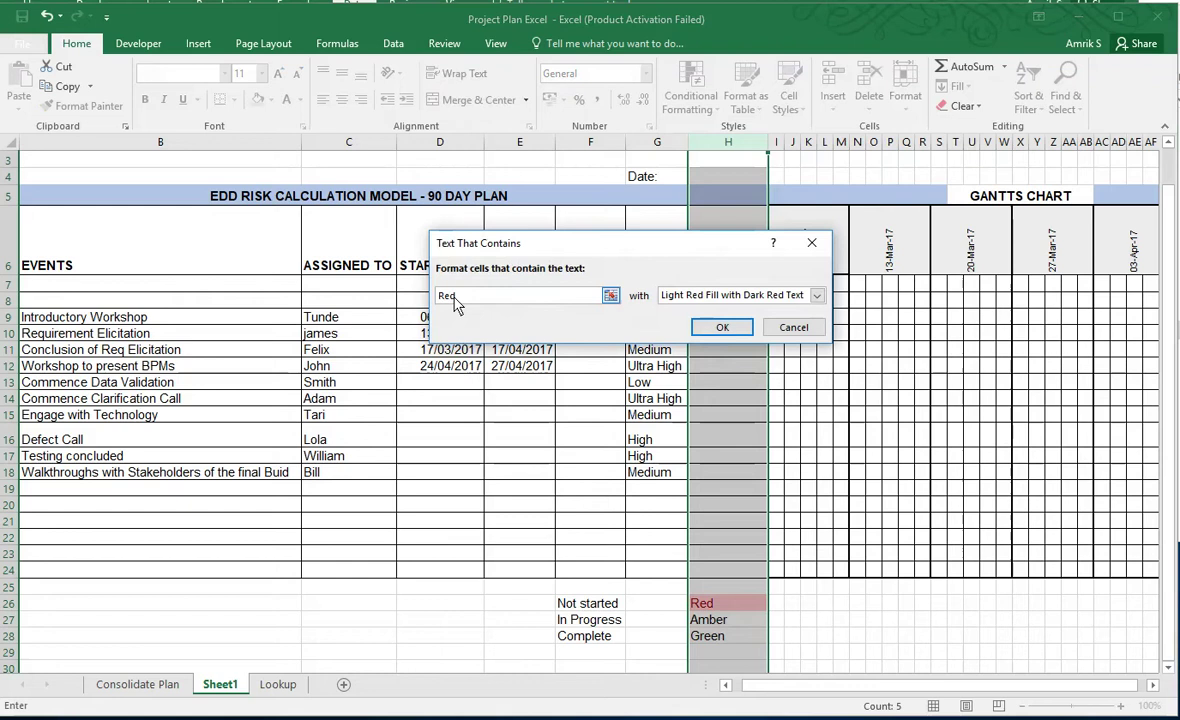
pyautogui.click(817, 296)
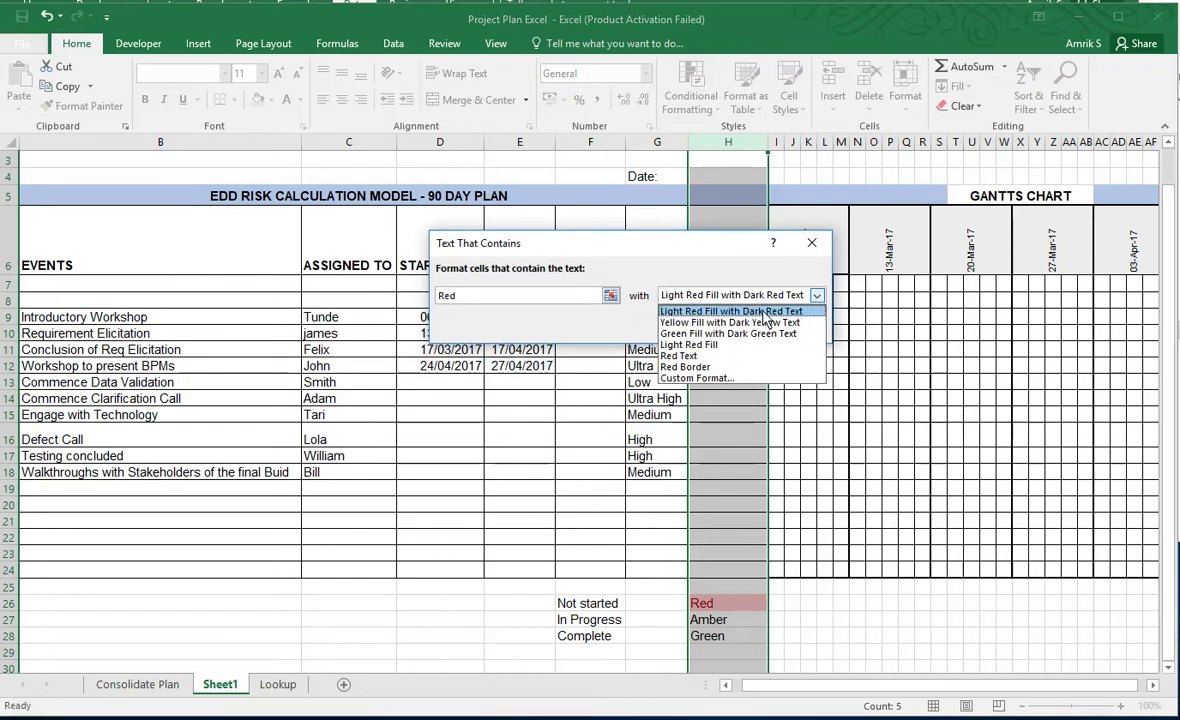
pyautogui.click(730, 311)
pyautogui.click(719, 327)
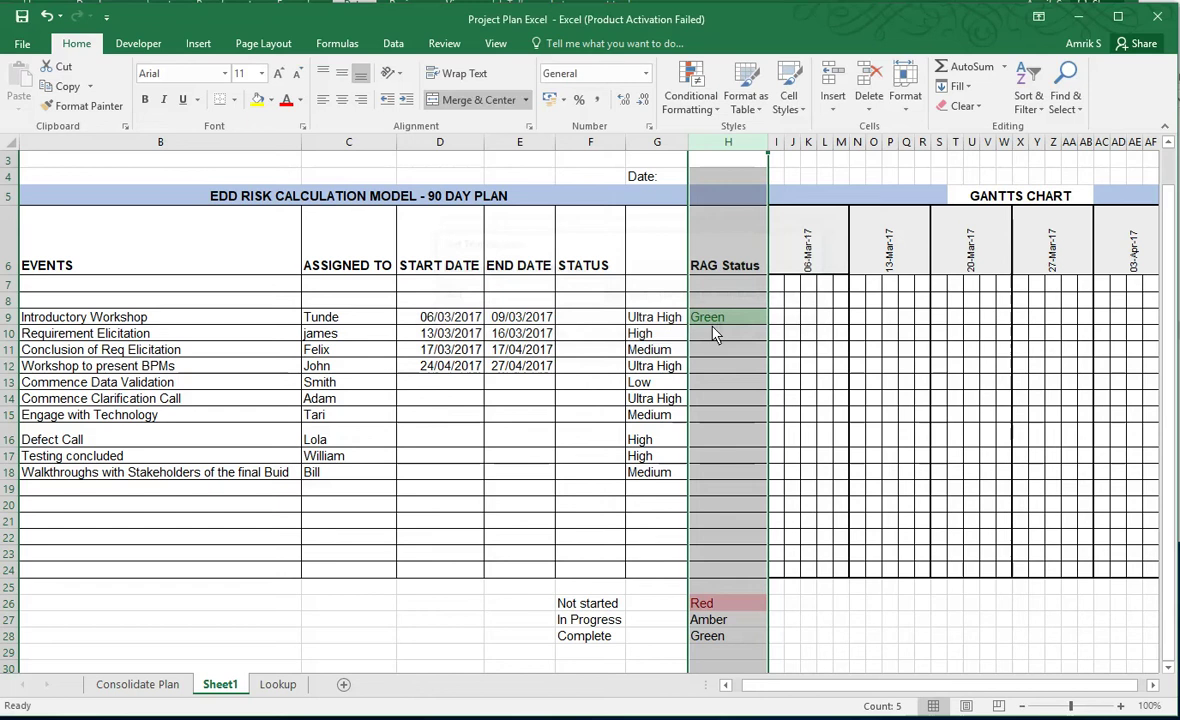
# Step: Add a conditional formatting rule to column H giving text containing "Green" the Green Fill with Dark Green Text format
pyautogui.click(705, 105)
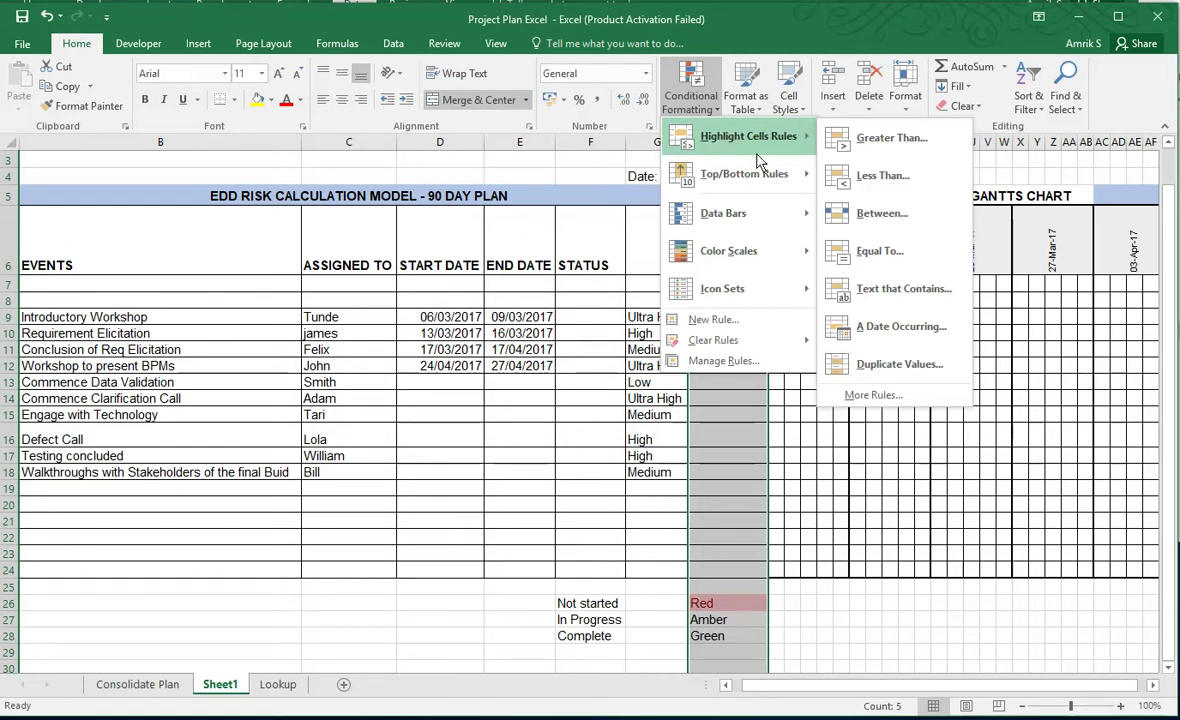
pyautogui.click(904, 289)
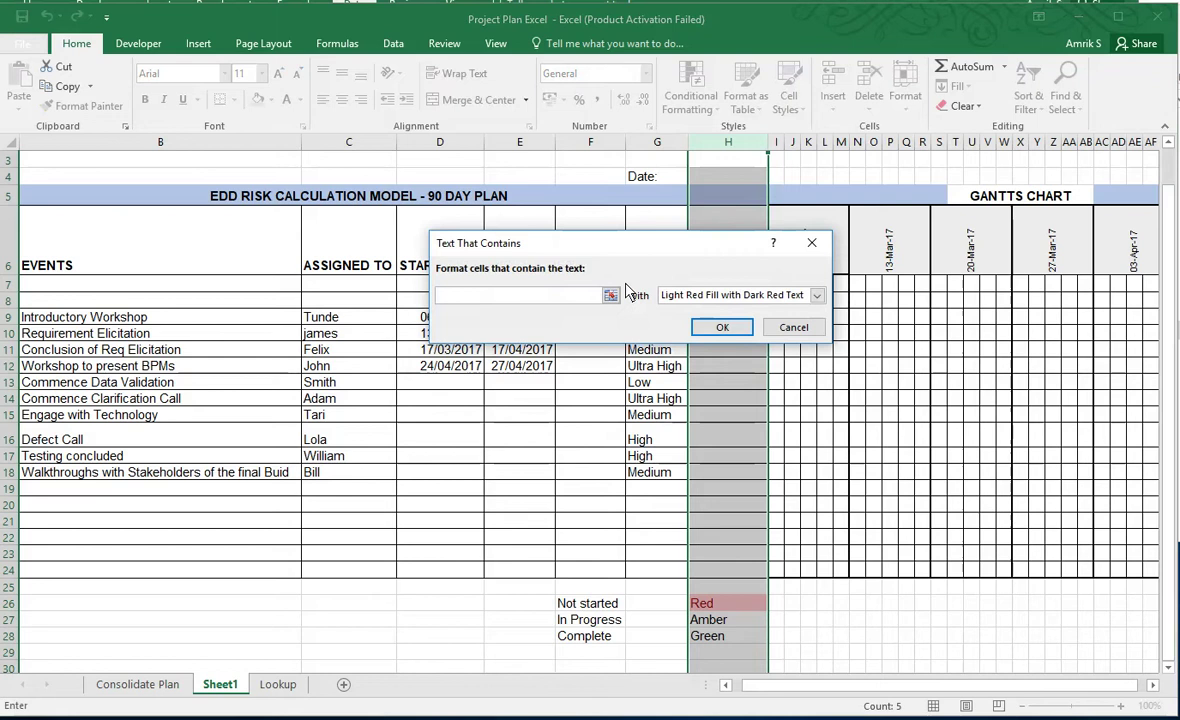
pyautogui.write('Greb')
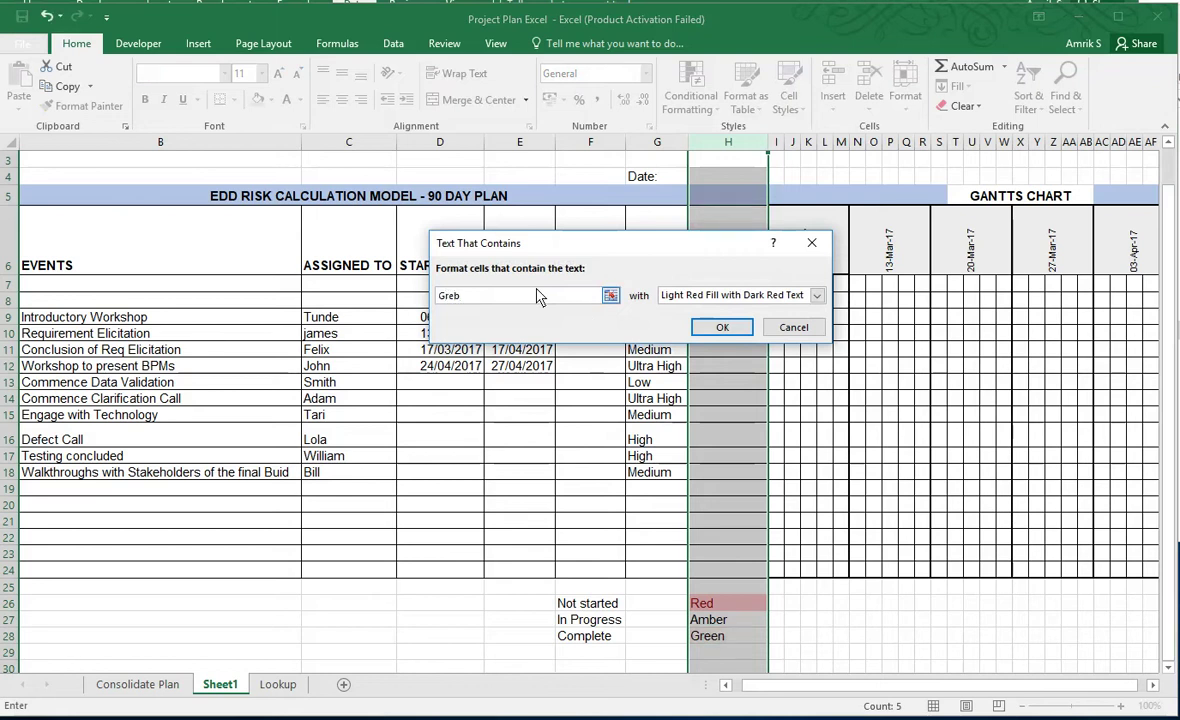
pyautogui.press('BackSpace')
pyautogui.write('en')
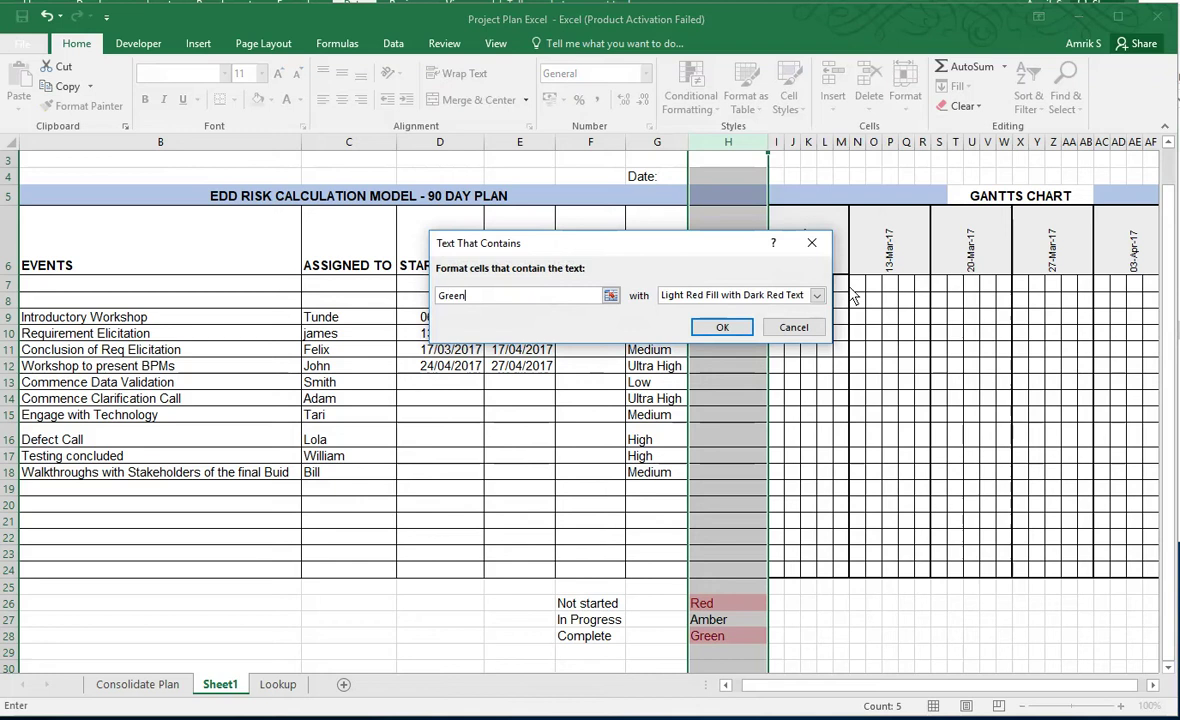
pyautogui.click(817, 296)
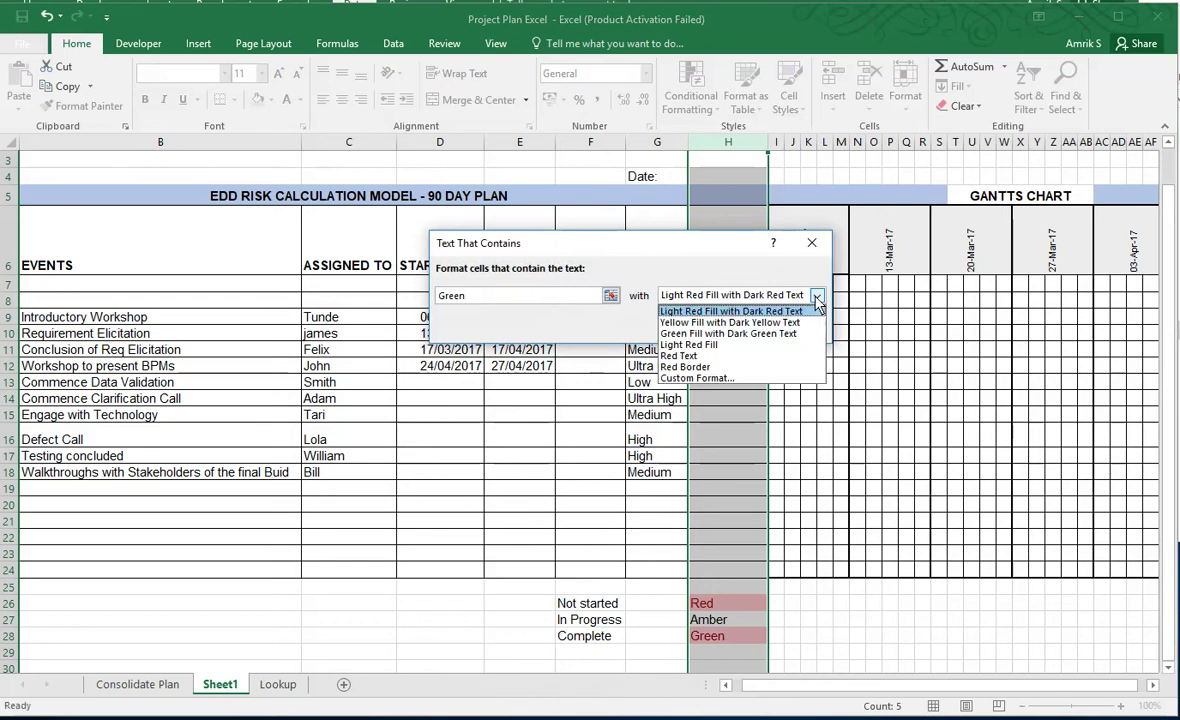
pyautogui.click(735, 333)
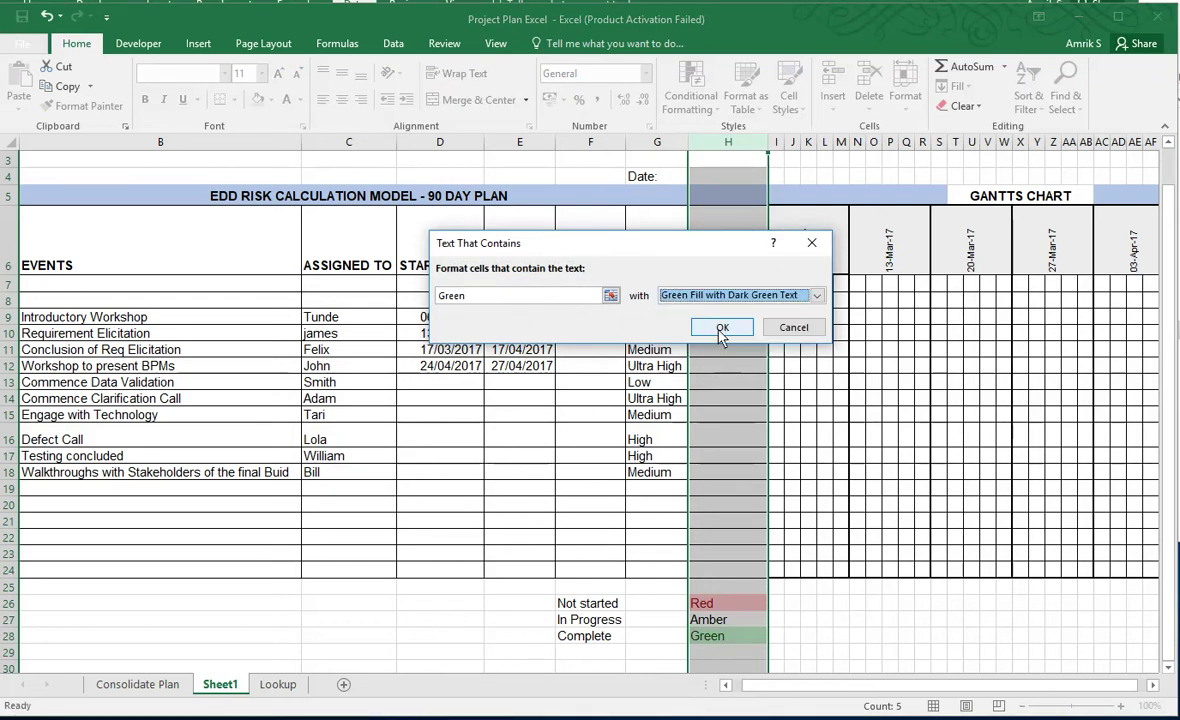
pyautogui.click(720, 330)
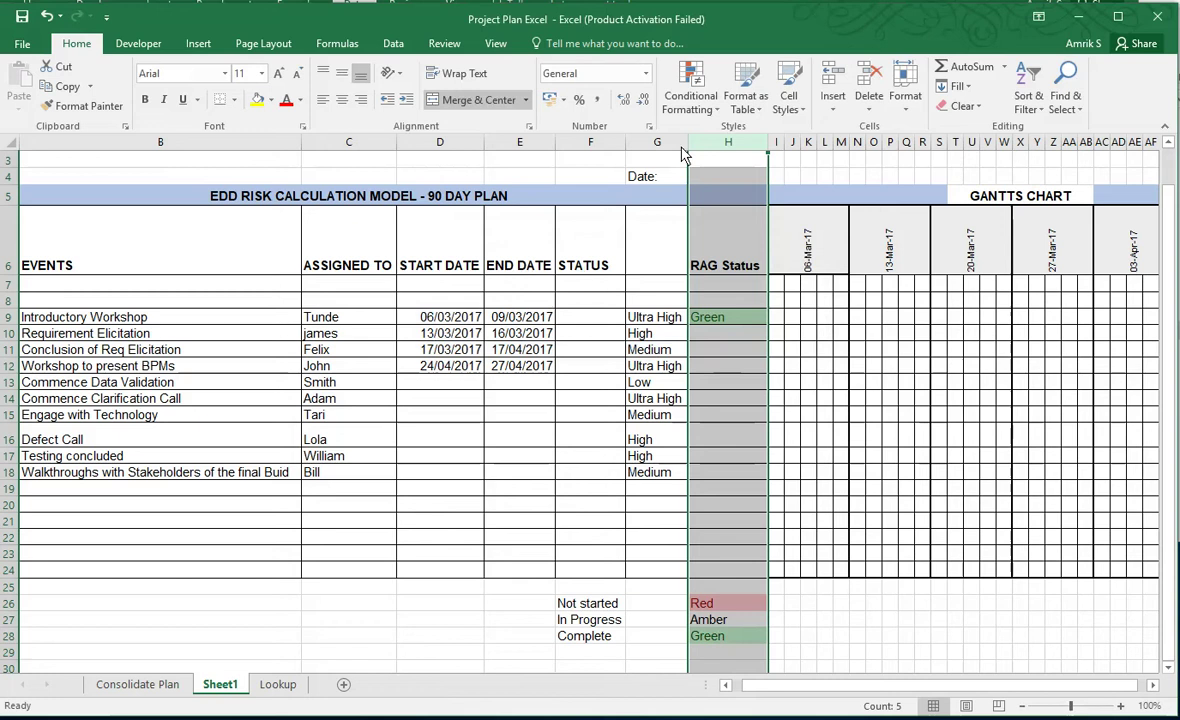
# Step: Start another conditional formatting rule for column H that highlights cells containing specific text
pyautogui.click(695, 100)
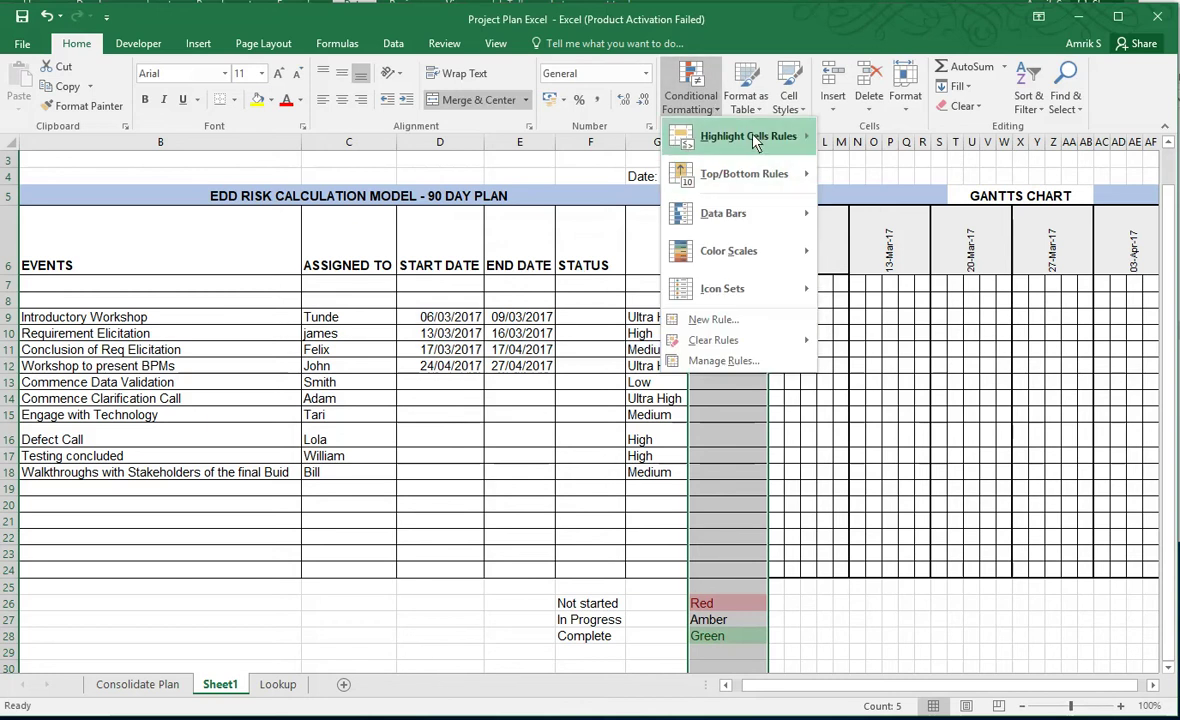
pyautogui.click(882, 289)
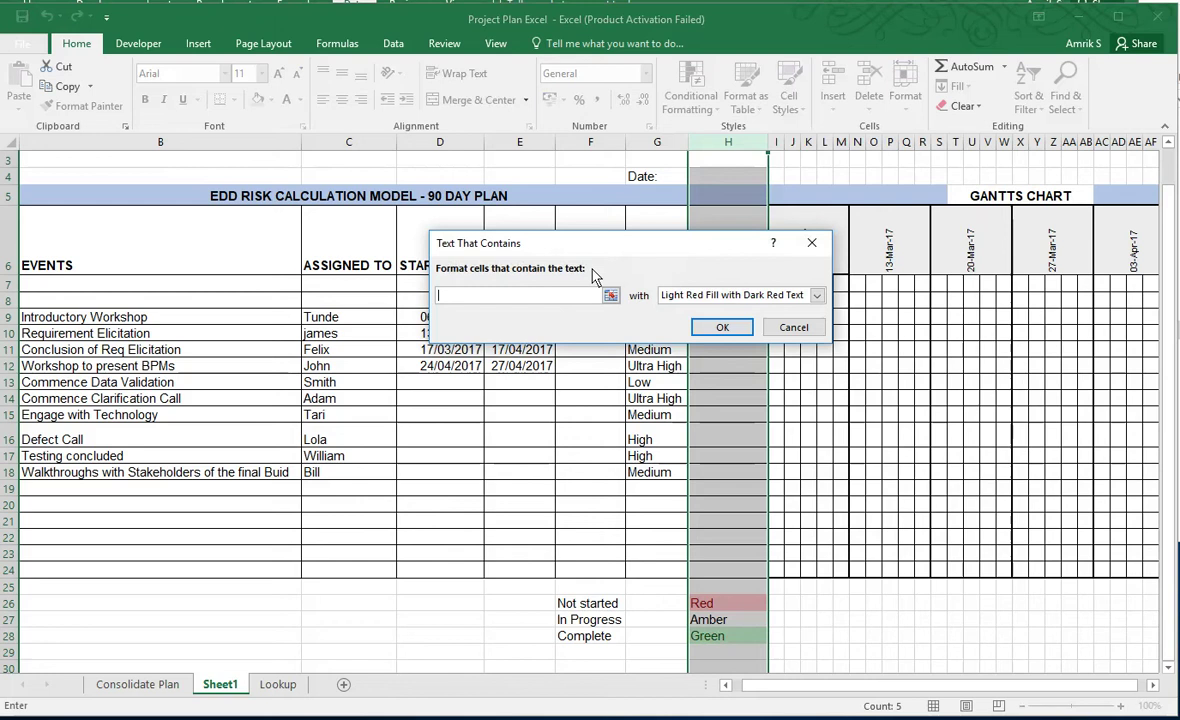
pyautogui.write('ZAmber')
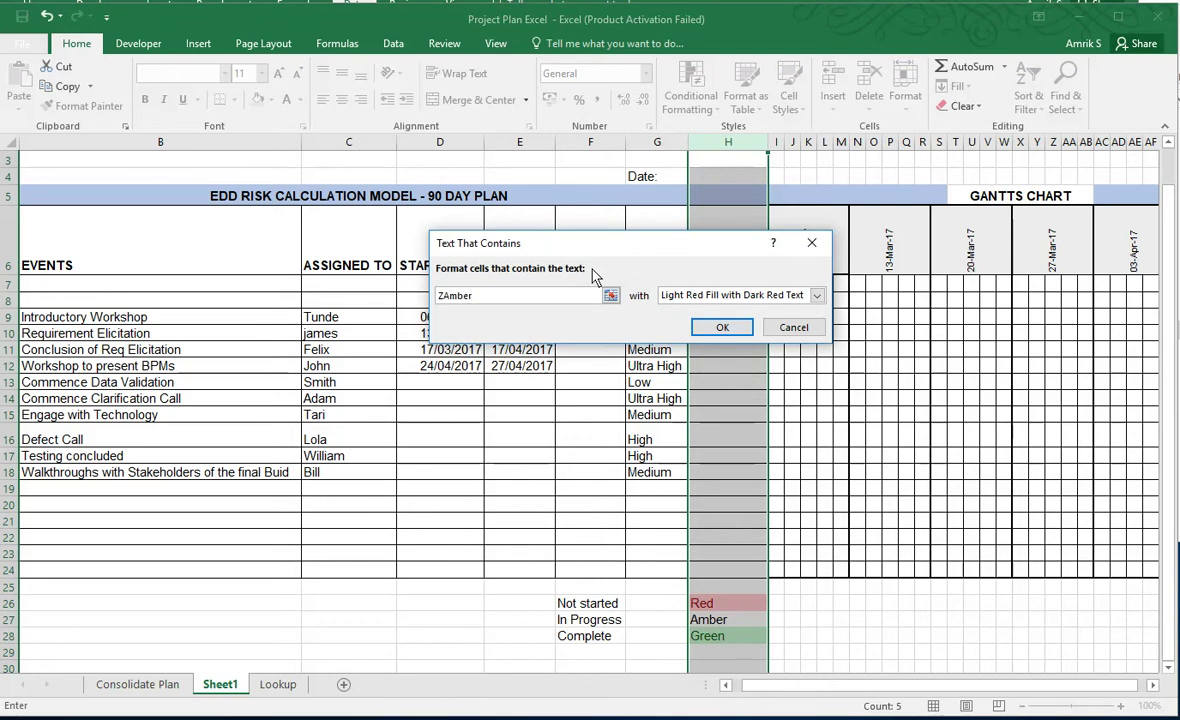
pyautogui.press('Left')
pyautogui.press('Home')
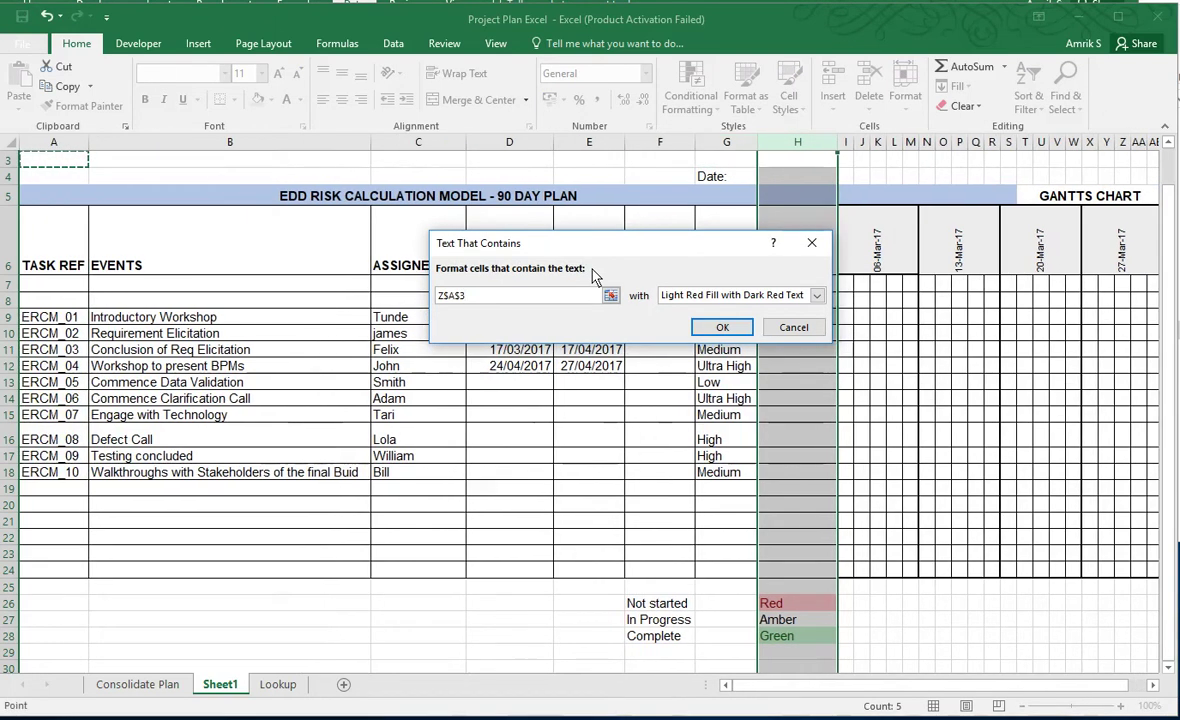
pyautogui.click(807, 625)
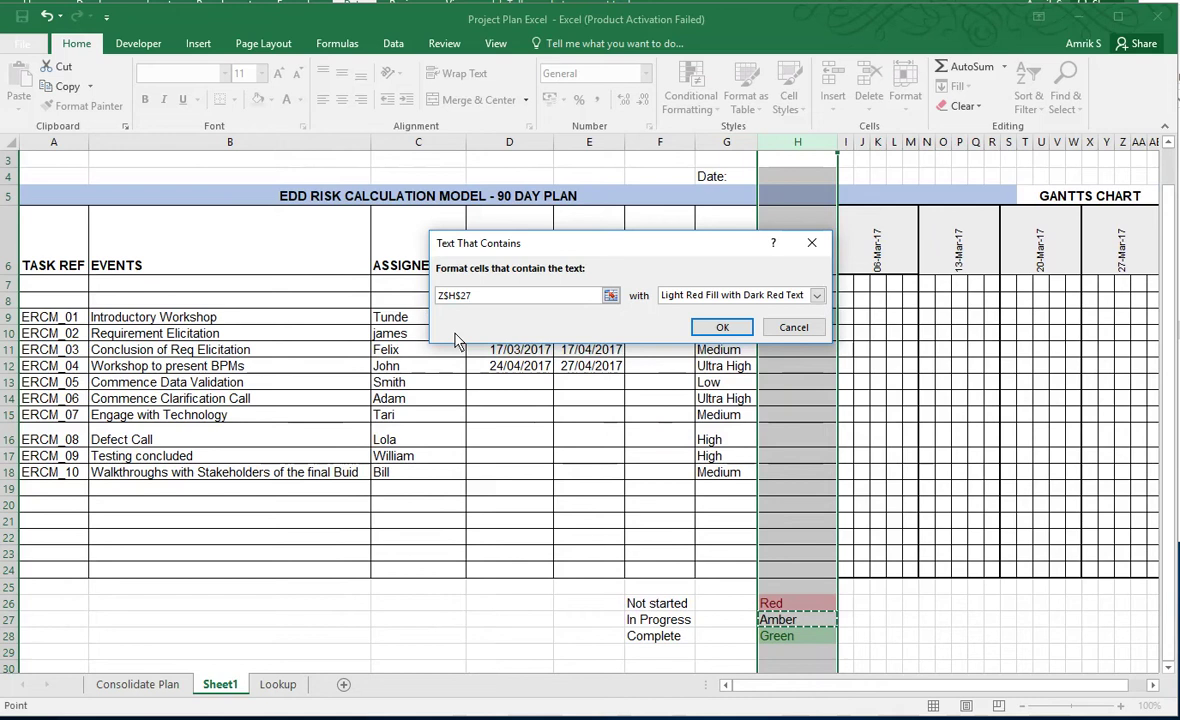
pyautogui.click(458, 297)
pyautogui.press('BackSpace')
pyautogui.press('BackSpace')
pyautogui.press('BackSpace')
pyautogui.press('BackSpace')
pyautogui.press('BackSpace')
pyautogui.press('BackSpace')
# Step: Make the rule format text containing "Amber" with Yellow Fill with Dark Yellow Text and apply it
pyautogui.write('Amber')
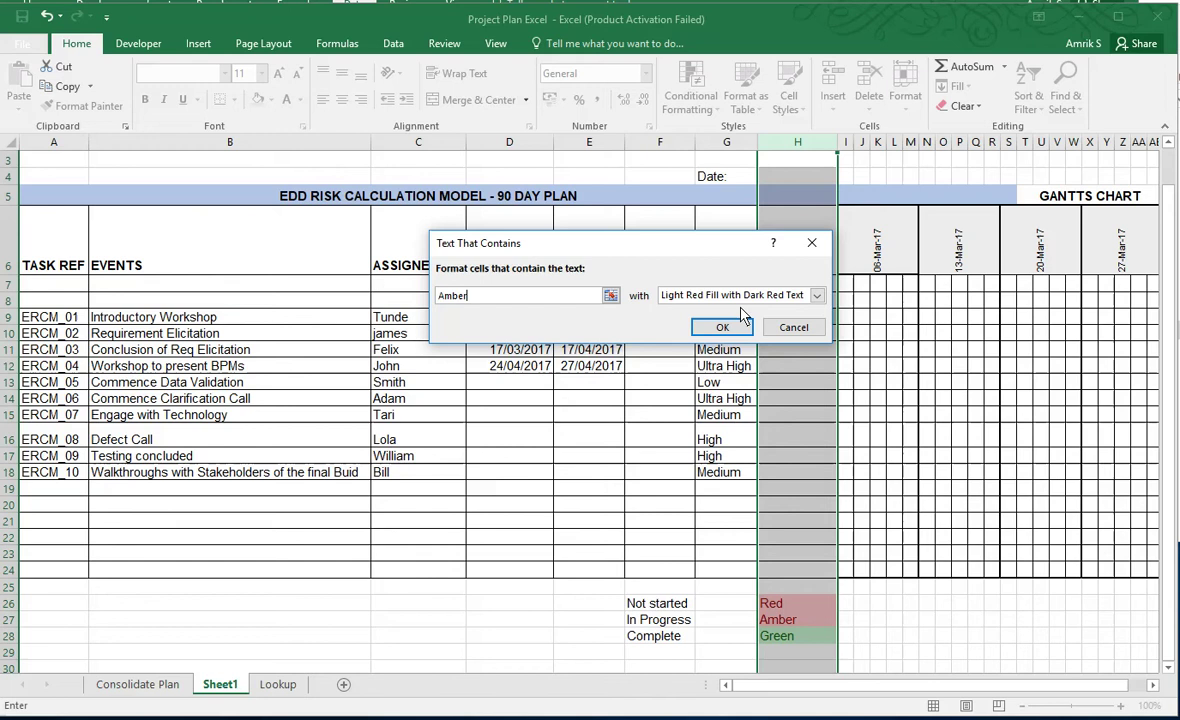
pyautogui.click(817, 295)
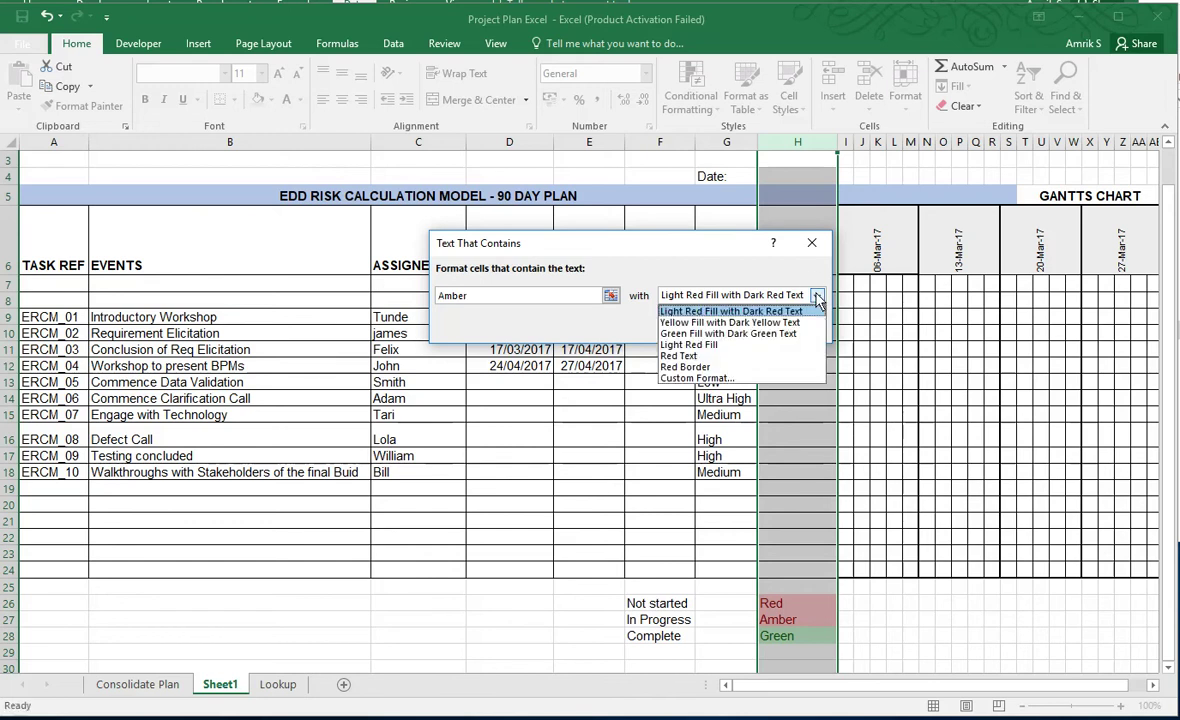
pyautogui.click(749, 323)
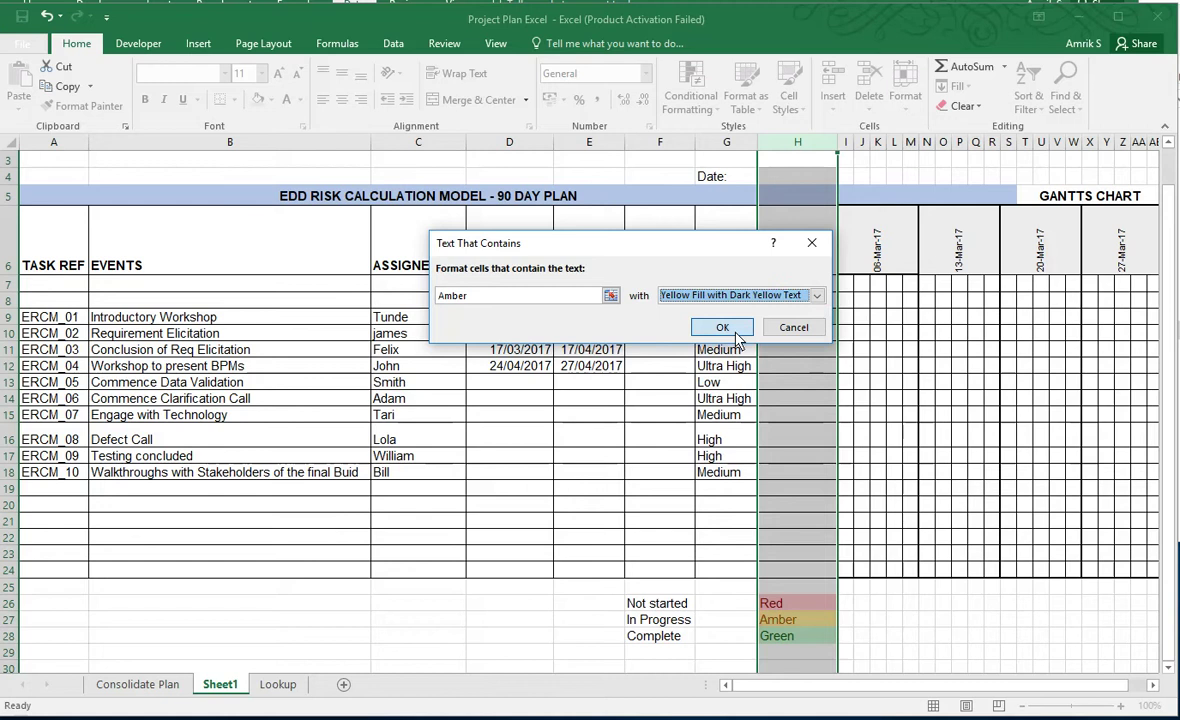
pyautogui.click(722, 327)
# Step: Try Amber in the Introductory Workshop's RAG Status dropdown in cell H9
pyautogui.moveTo(797, 317); pyautogui.dragTo(800, 348)
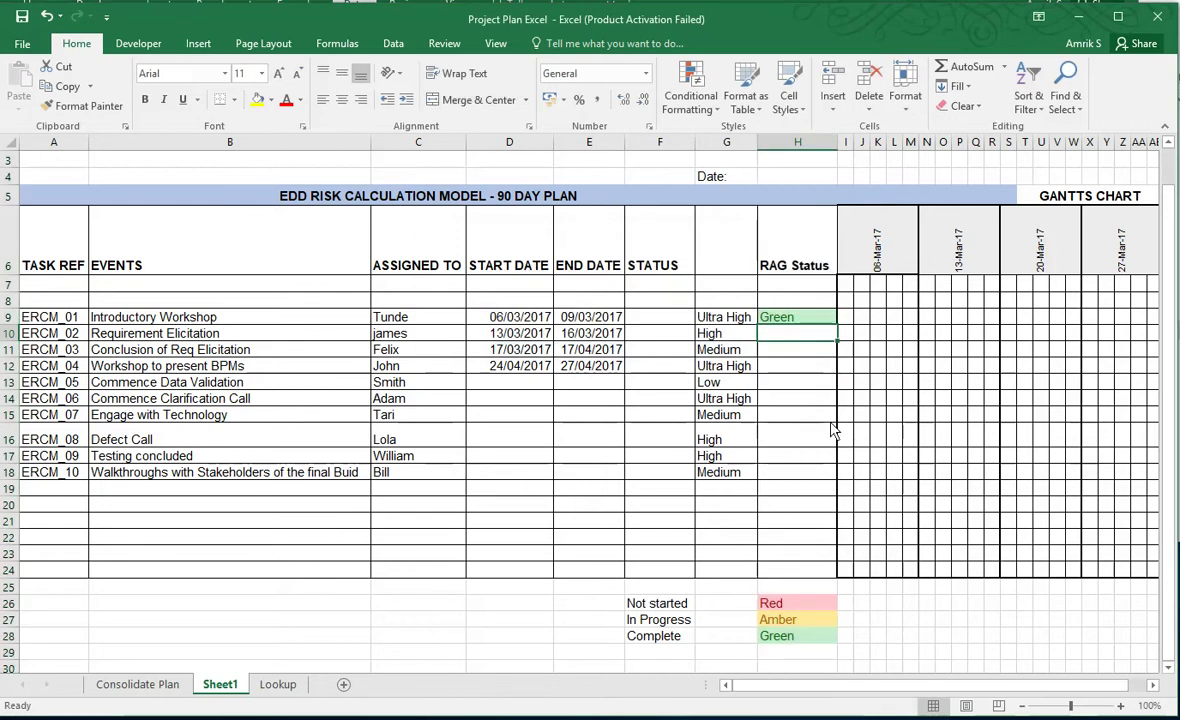
pyautogui.click(822, 317)
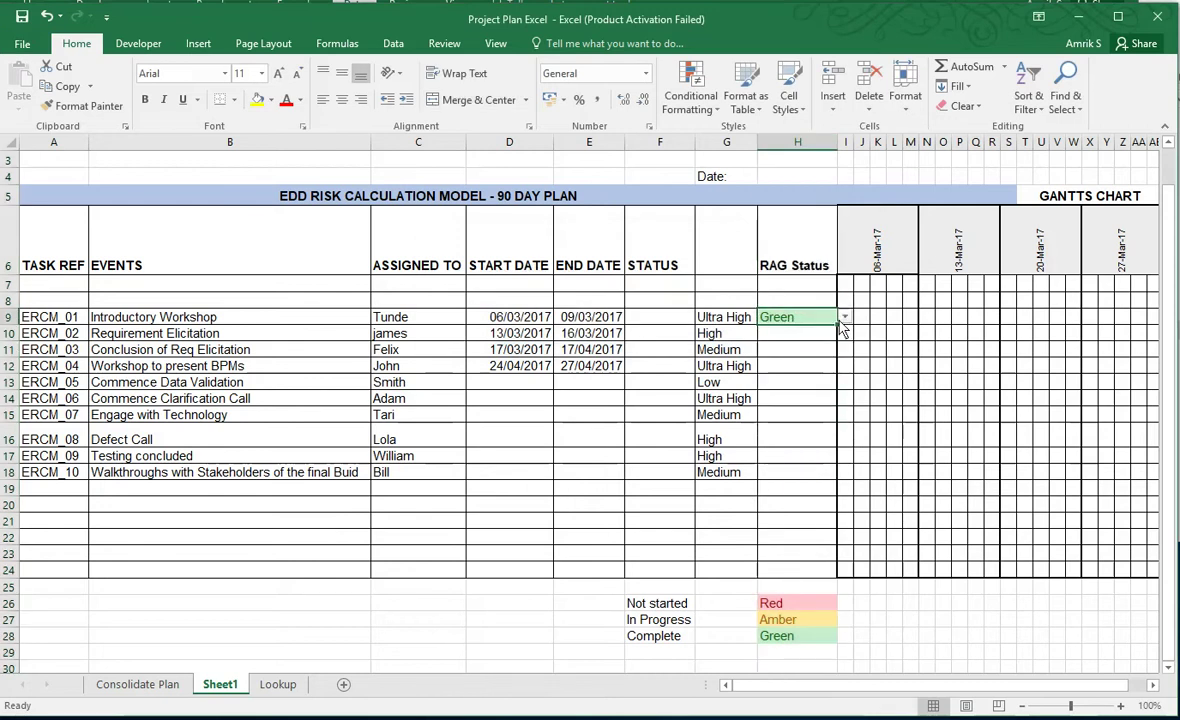
pyautogui.click(844, 317)
pyautogui.click(846, 341)
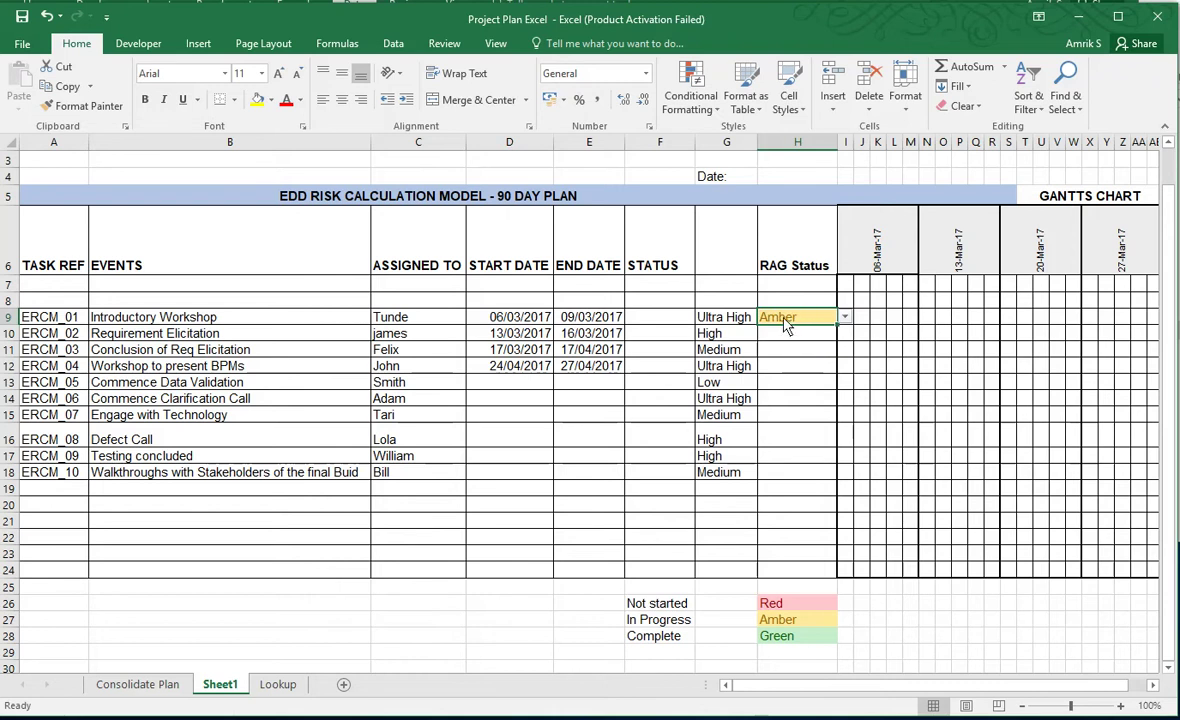
# Step: Set the RAG Status in cell H9 to Green and fill it down through H18
pyautogui.click(845, 318)
pyautogui.click(811, 352)
pyautogui.doubleClick(837, 325)
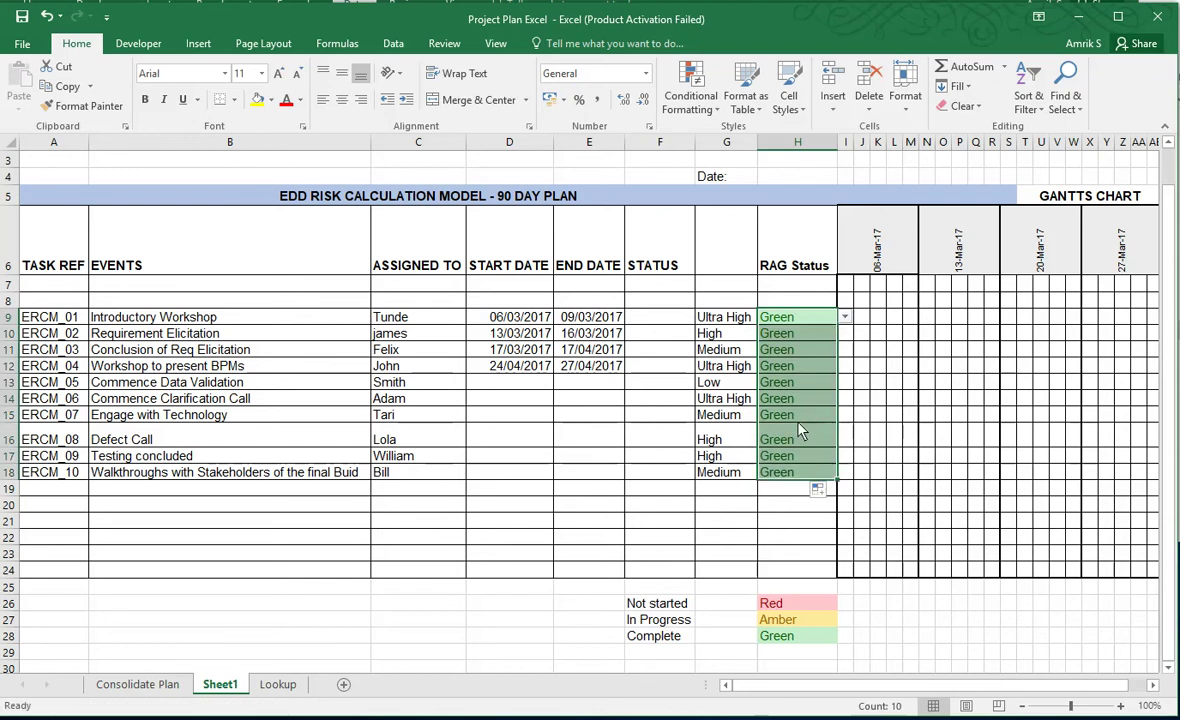
# Step: Set the RAG Status to Red for the Walkthroughs with Stakeholders row (H18) and to Amber for Engage with Technology (H15)
pyautogui.click(790, 472)
pyautogui.click(844, 473)
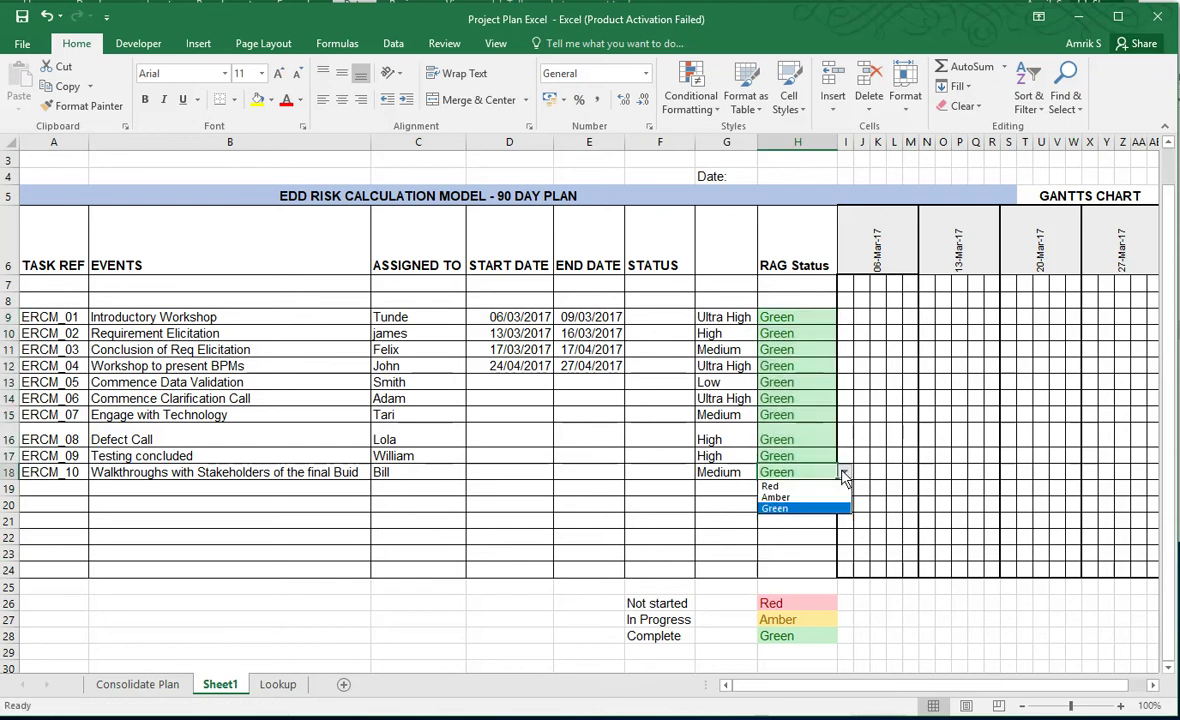
pyautogui.click(784, 487)
pyautogui.click(790, 414)
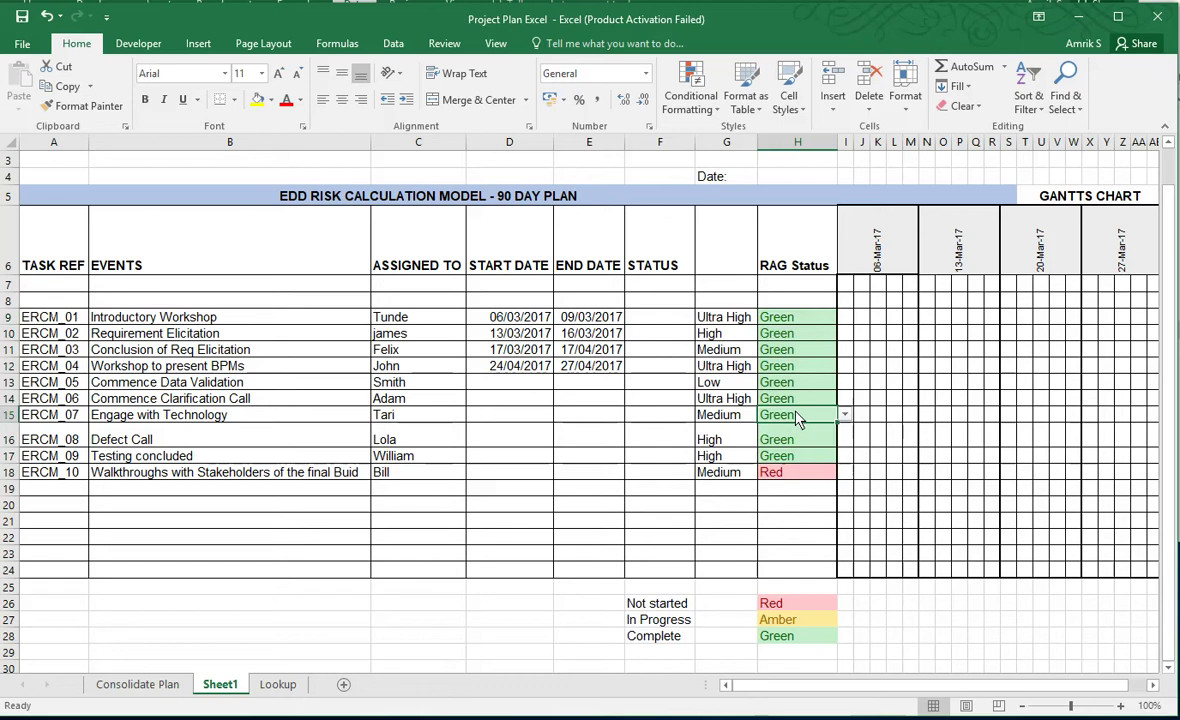
pyautogui.click(844, 414)
pyautogui.click(798, 441)
# Step: Set the RAG Status to Amber for Conclusion of Req Elicitation (H11) and Workshop to present BPMs (H12)
pyautogui.click(800, 349)
pyautogui.click(844, 349)
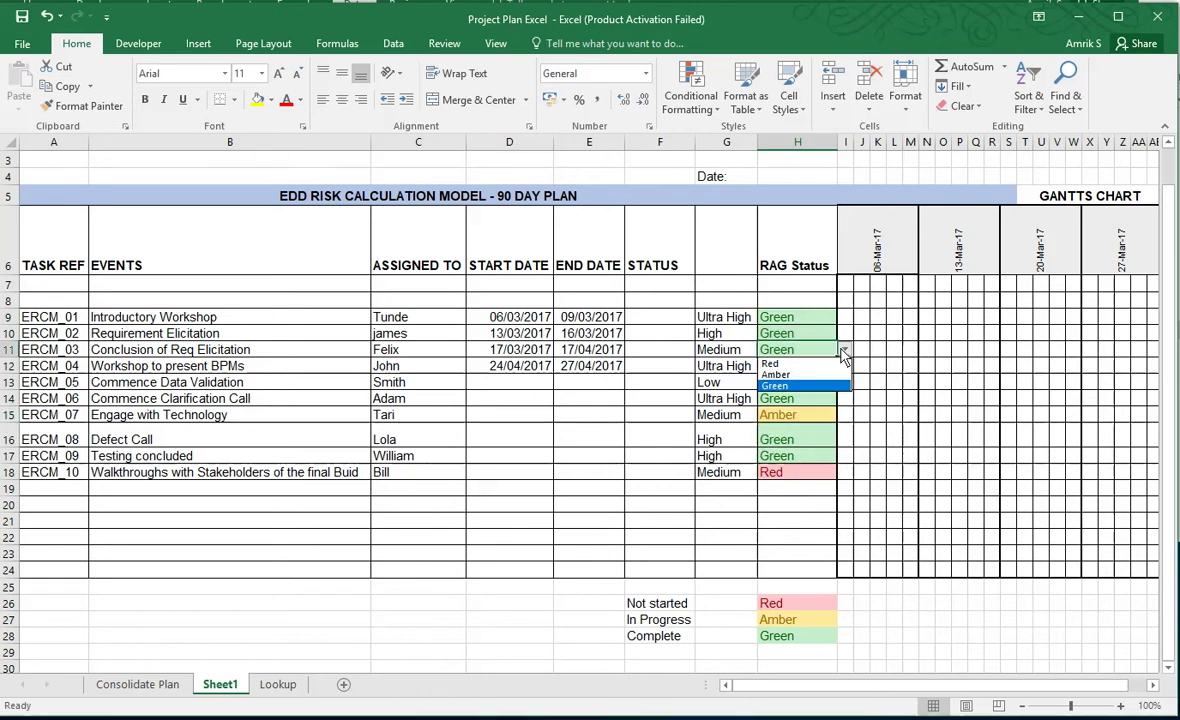
pyautogui.click(836, 377)
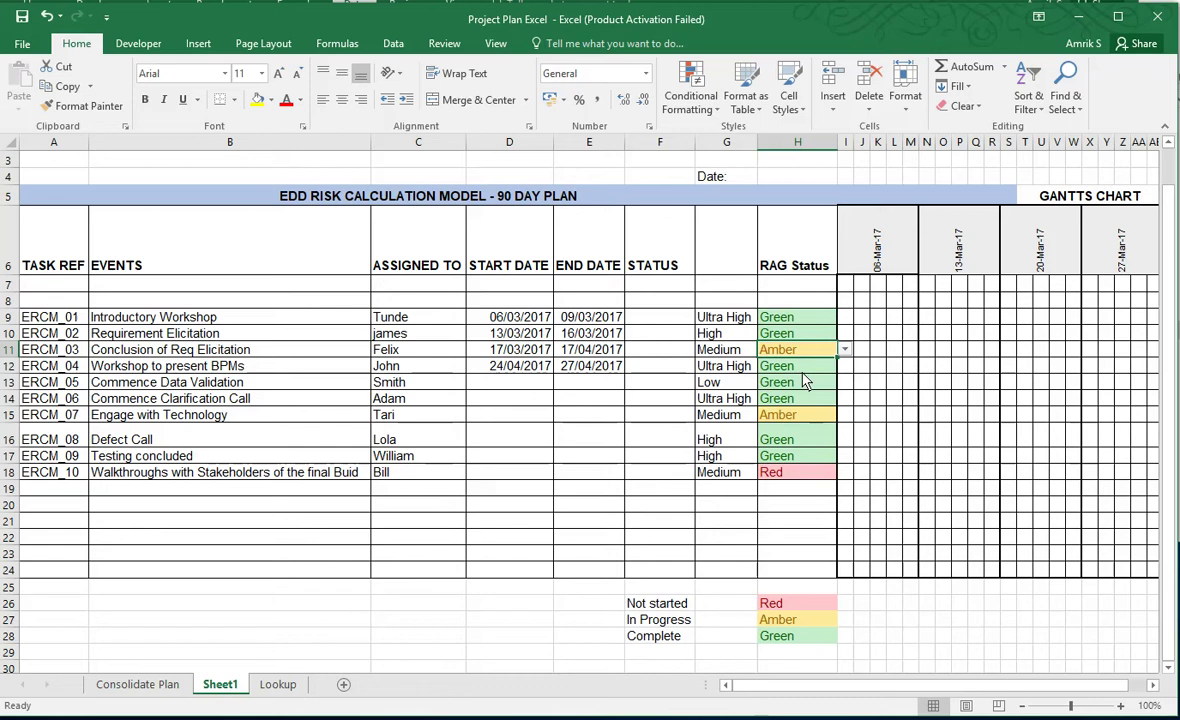
pyautogui.hscroll(1, 815, 378)
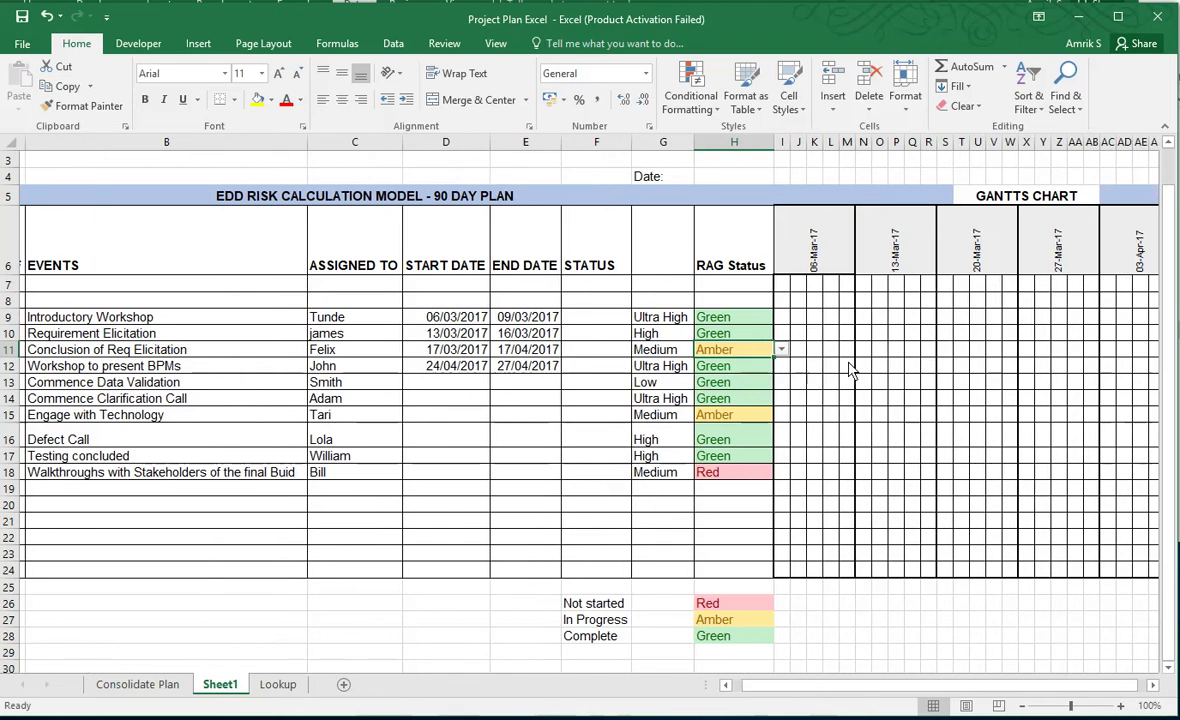
pyautogui.click(752, 368)
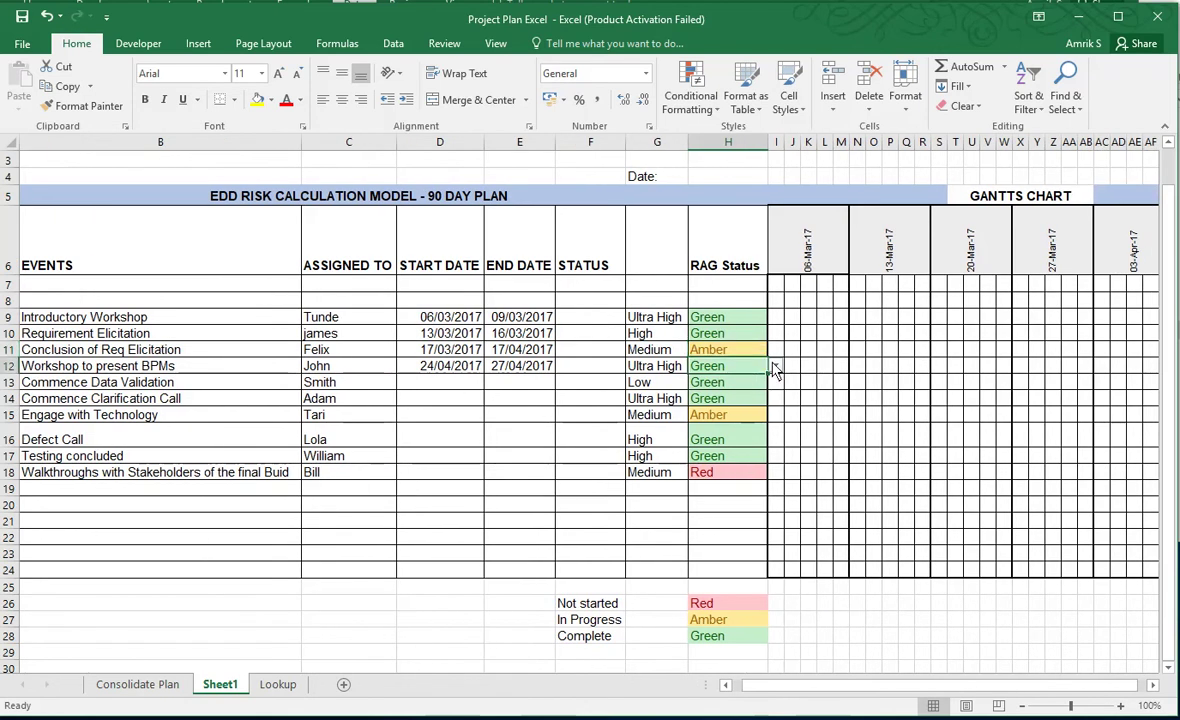
pyautogui.click(775, 366)
pyautogui.click(727, 391)
# Step: Start a data validation rule for the Introductory Workshop's Status cell F9 that allows a List
pyautogui.click(598, 321)
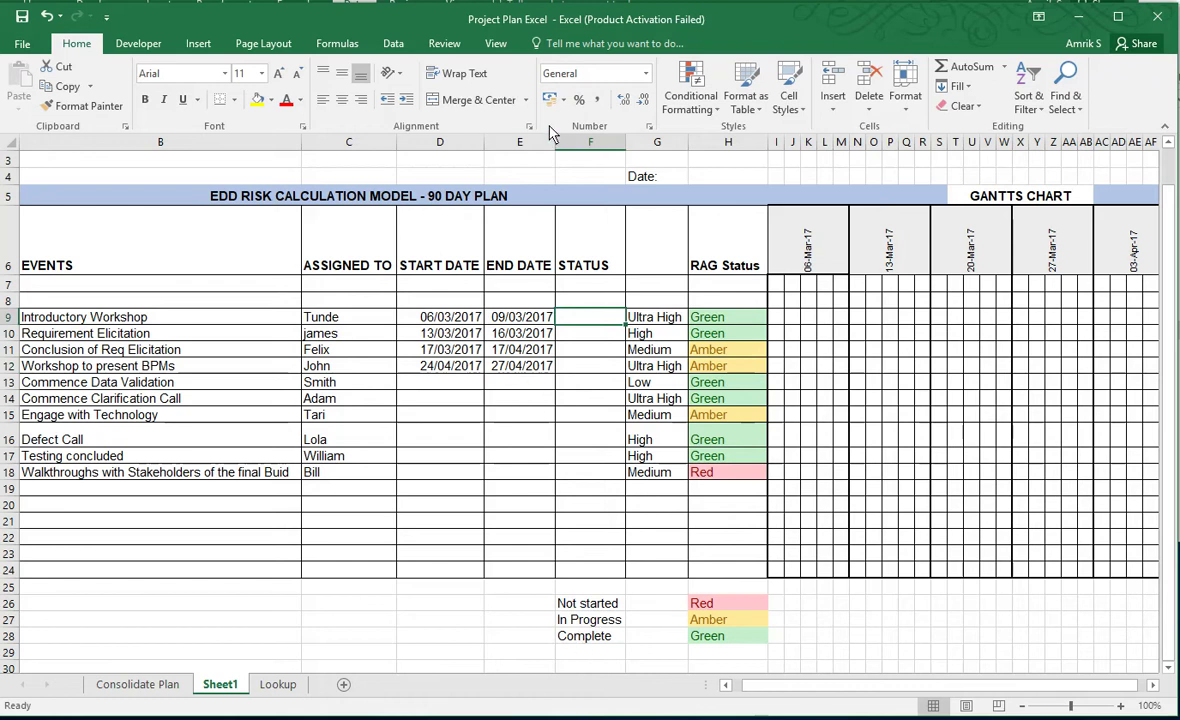
pyautogui.click(393, 44)
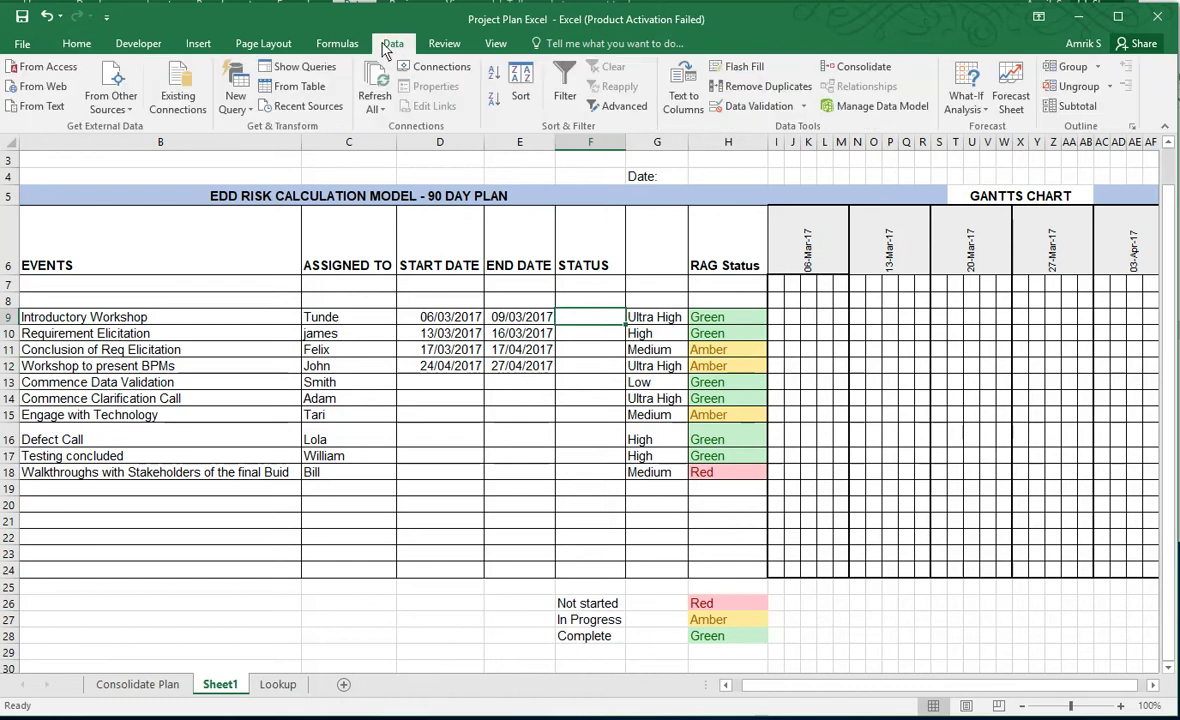
pyautogui.click(802, 106)
pyautogui.click(772, 128)
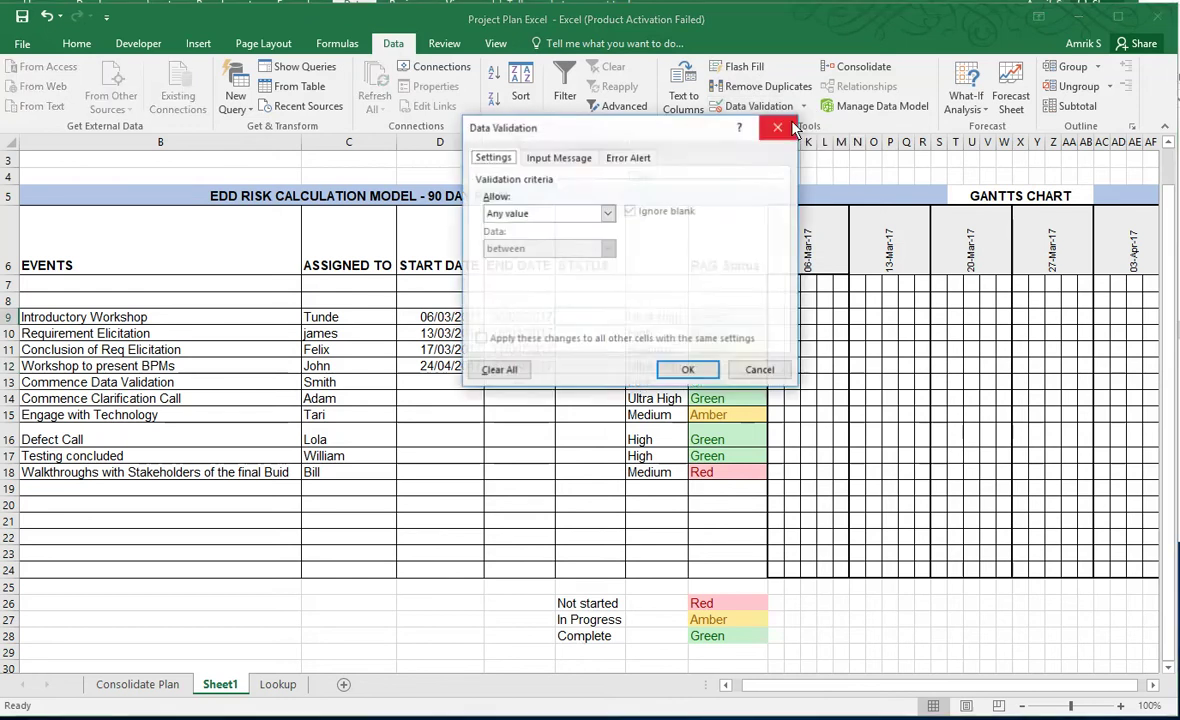
pyautogui.click(604, 213)
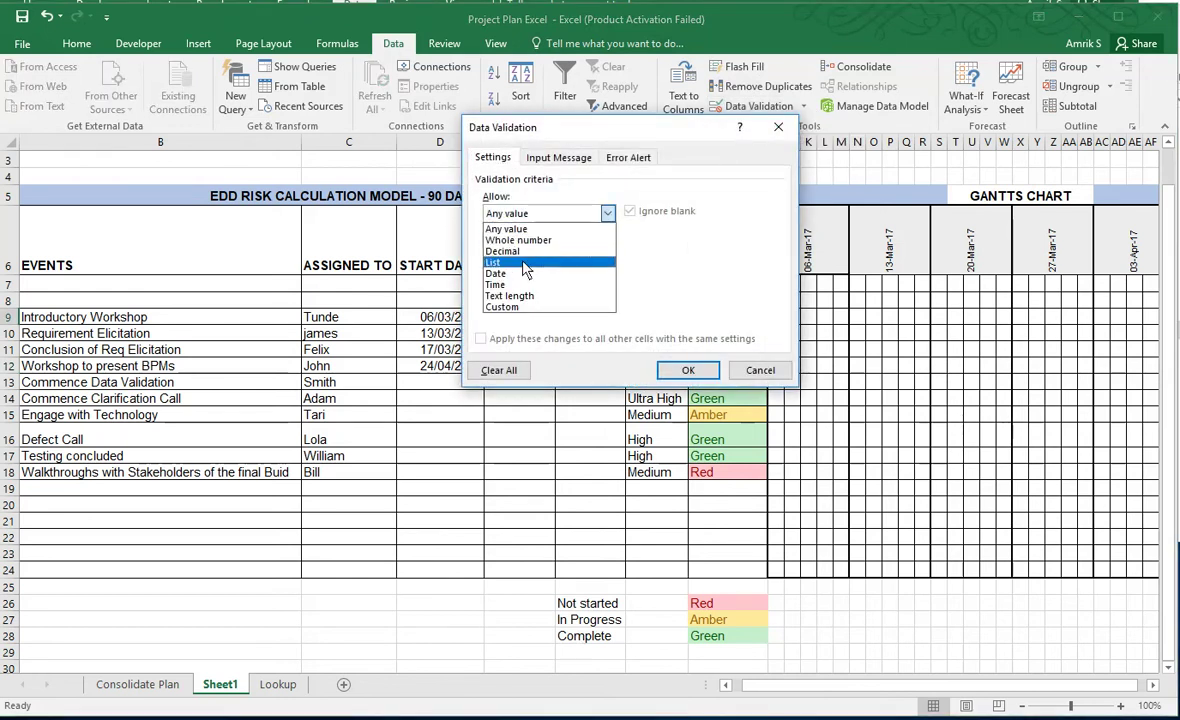
pyautogui.click(520, 264)
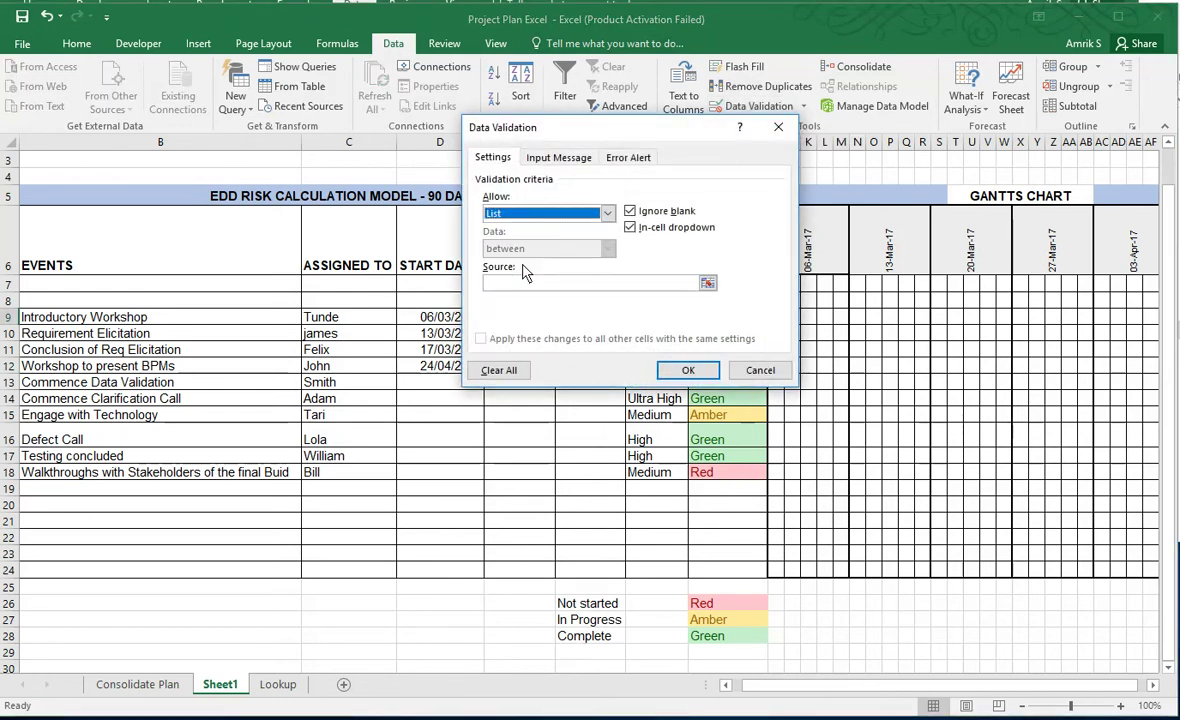
# Step: Apply the validation with =$F$26:$F$28 as its list source and choose In Progress in cell F9
pyautogui.click(708, 286)
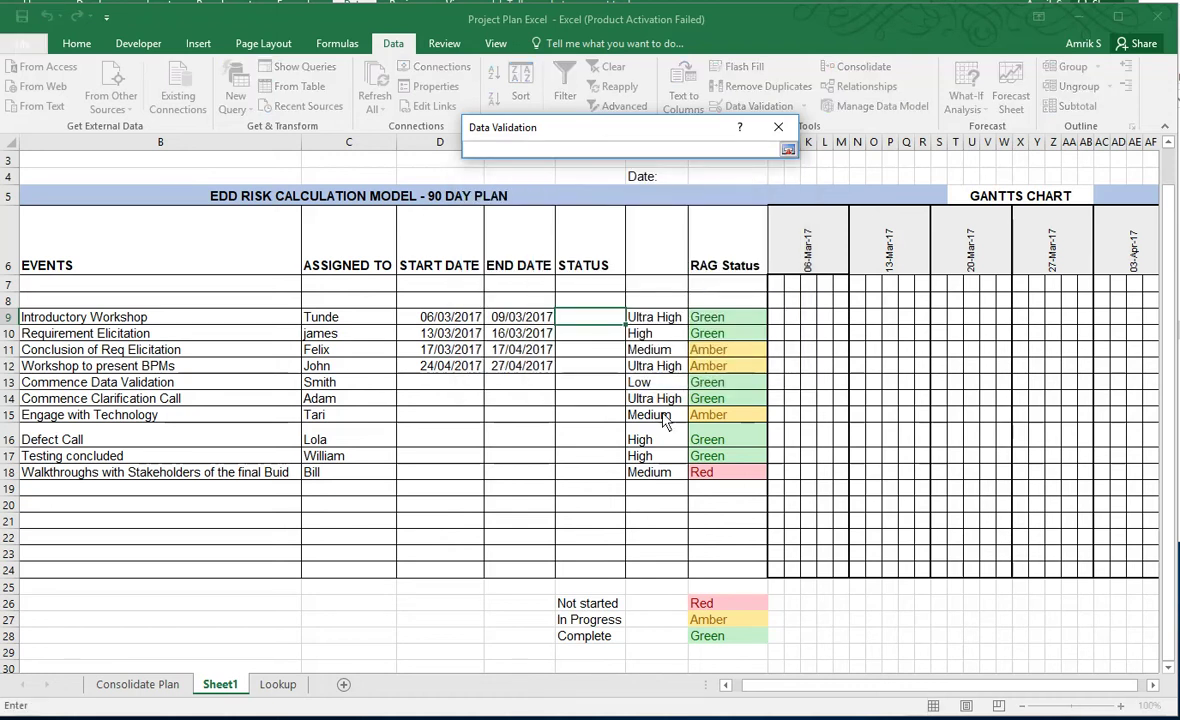
pyautogui.moveTo(590, 603); pyautogui.dragTo(580, 645)
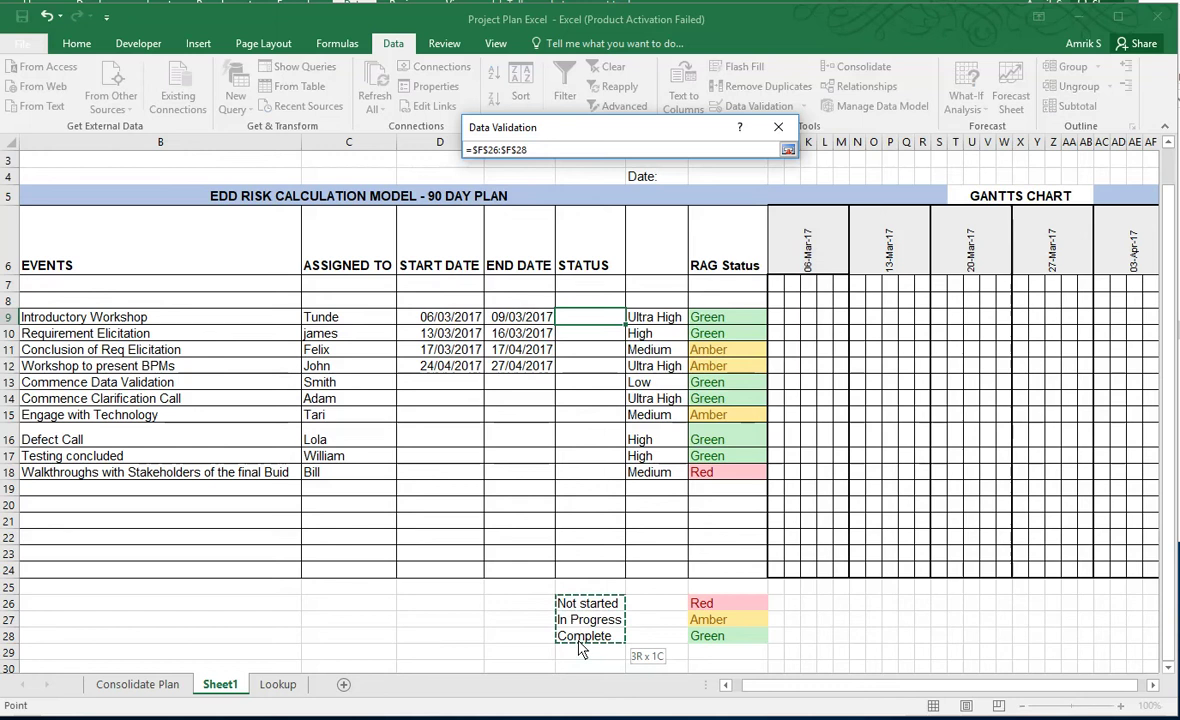
pyautogui.click(788, 151)
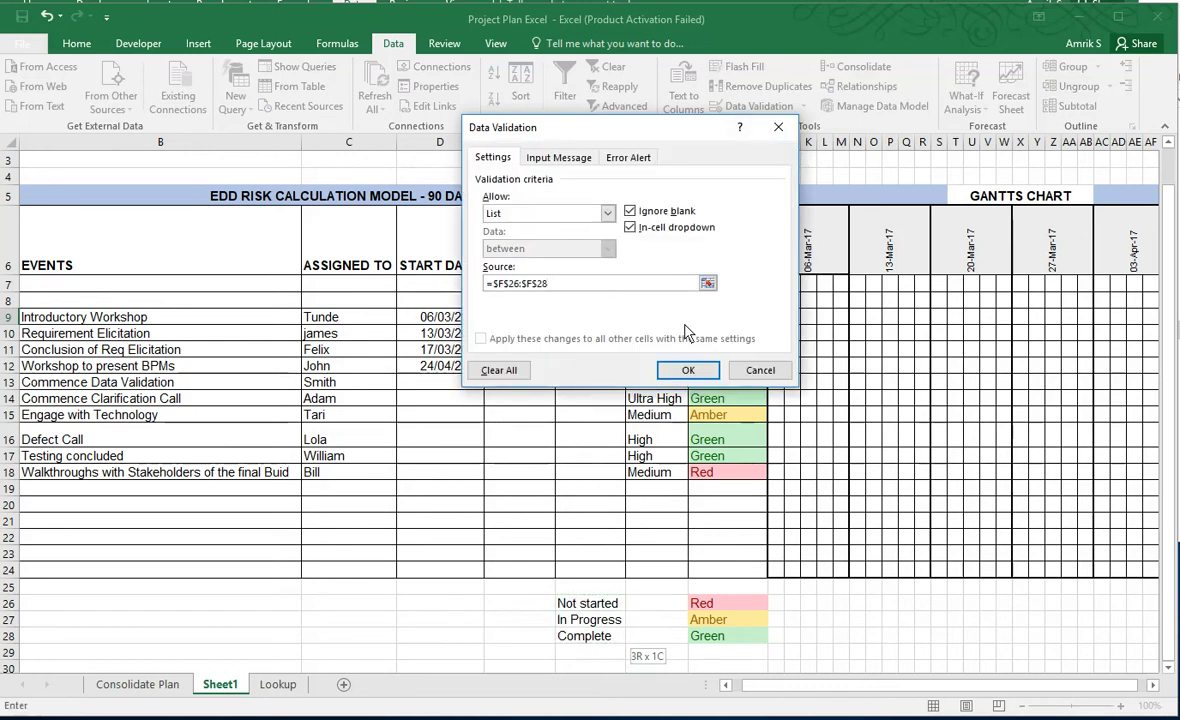
pyautogui.click(690, 368)
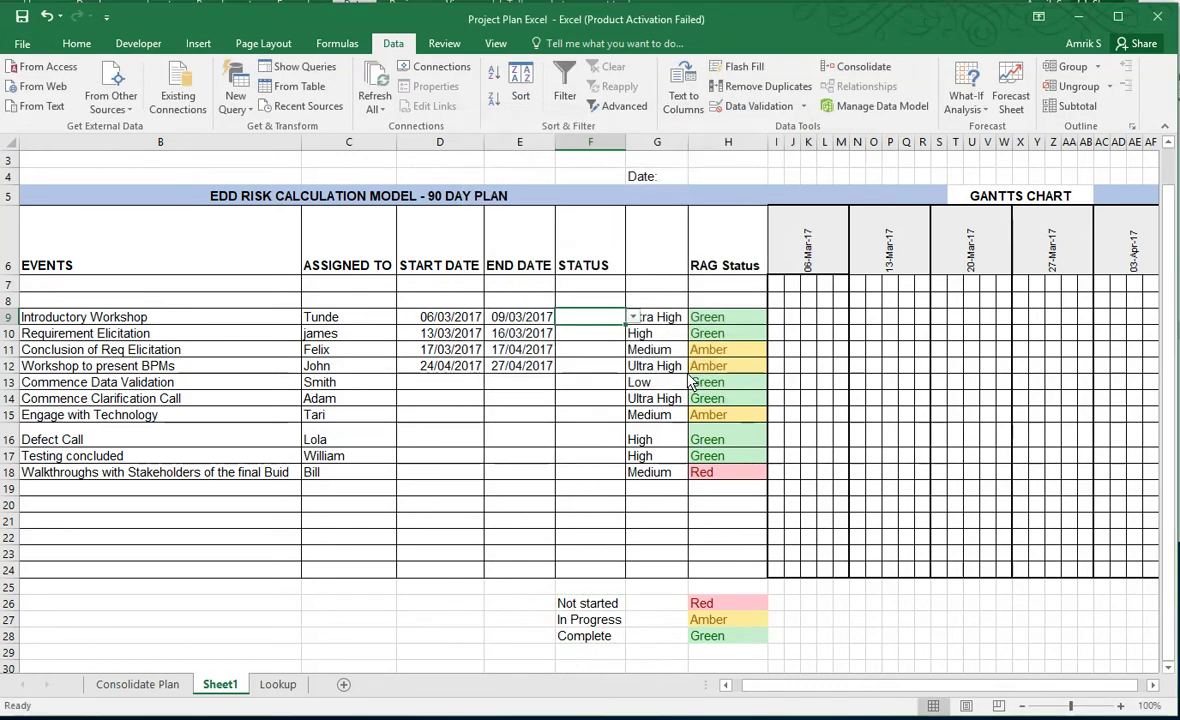
pyautogui.click(632, 318)
pyautogui.click(585, 342)
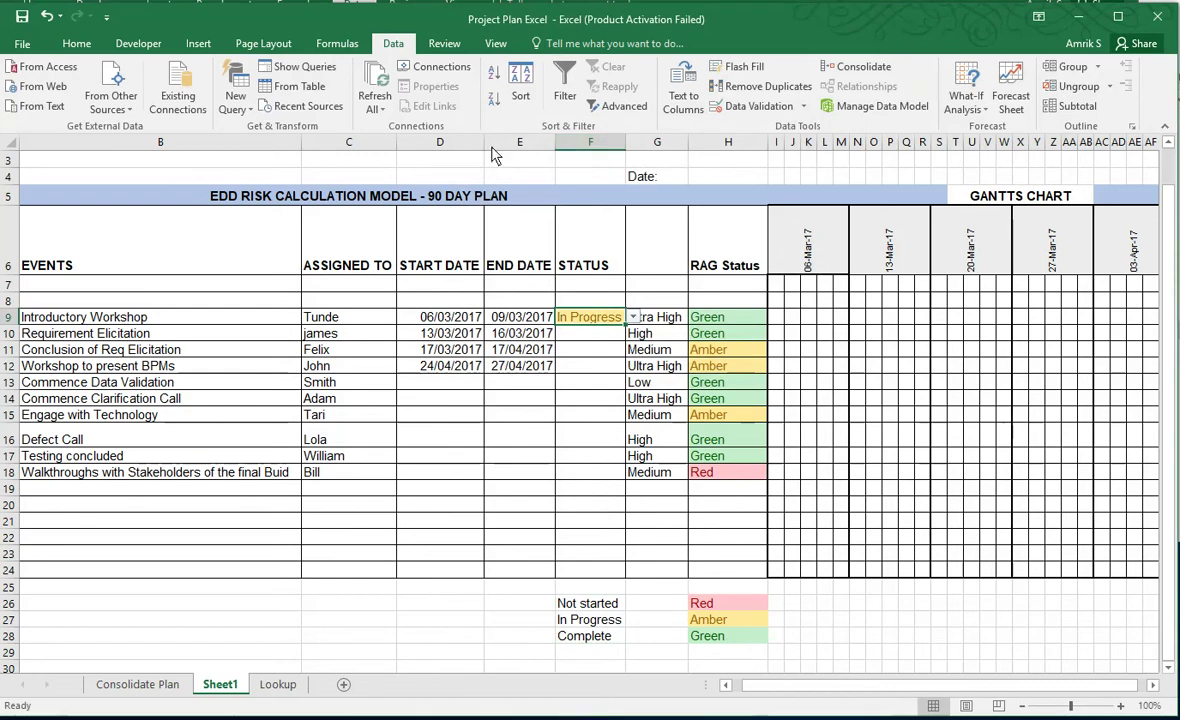
# Step: Add a Text That Contains highlight rule to Status cells F9:F24, giving "Not started" Light Red Fill with Dark Red Text
pyautogui.moveTo(583, 321); pyautogui.dragTo(590, 573)
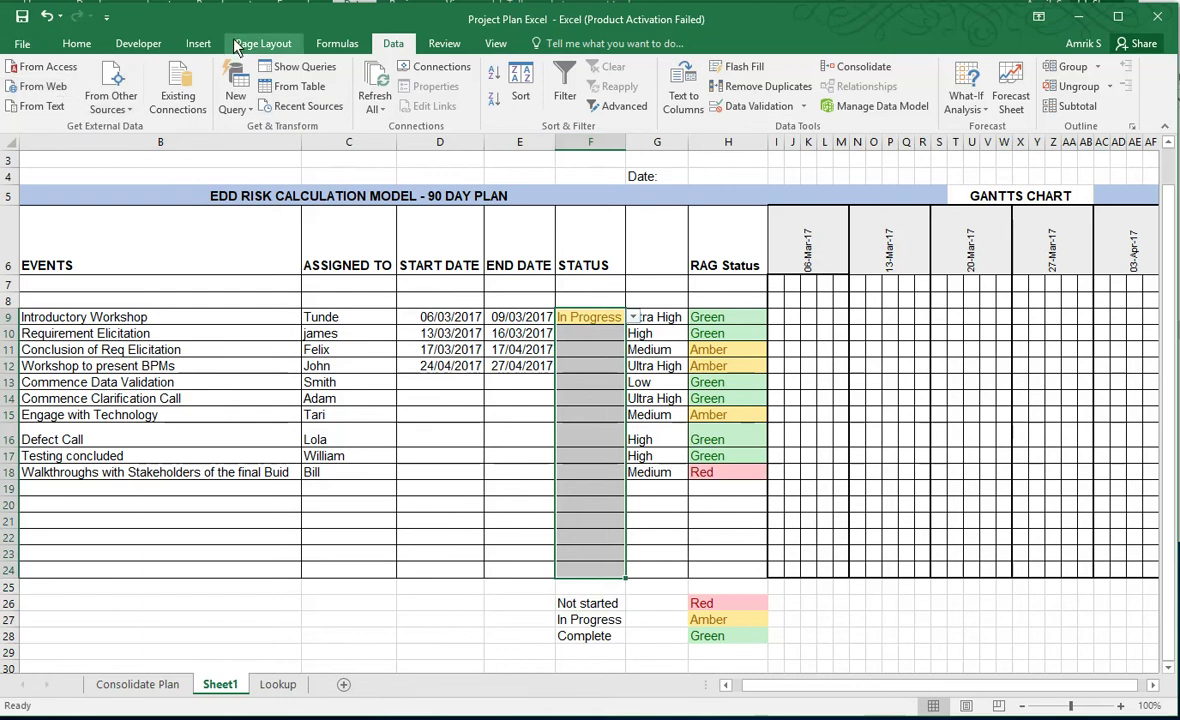
pyautogui.click(72, 44)
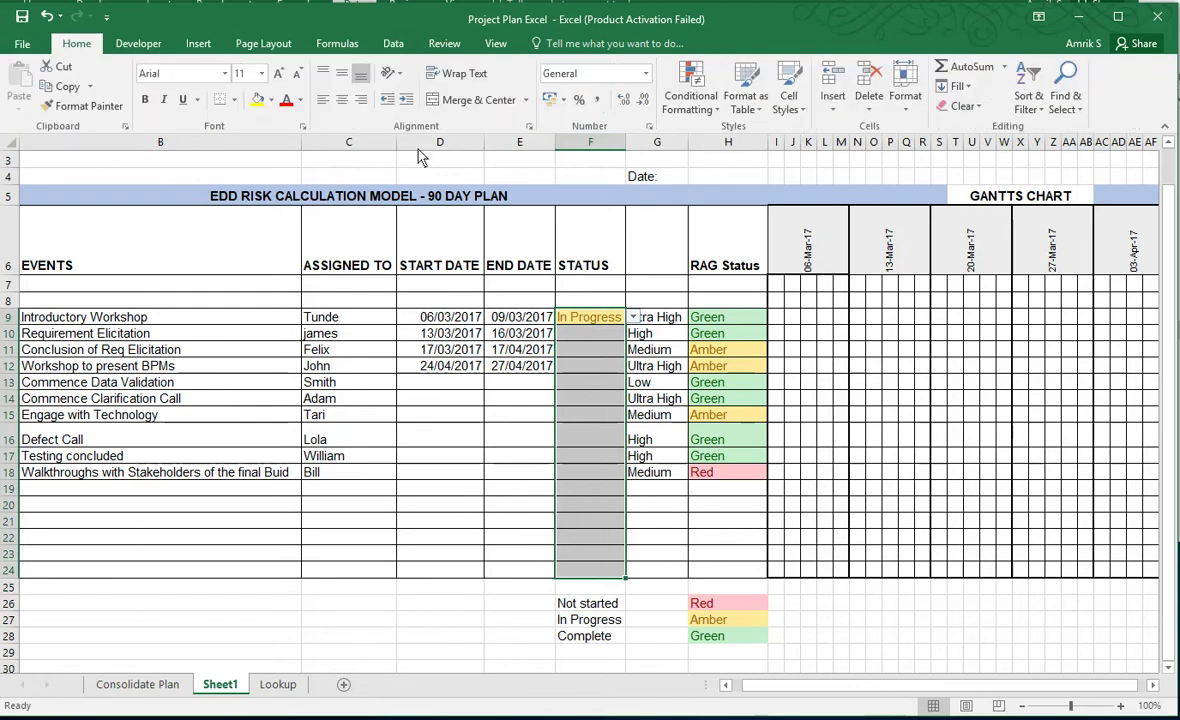
pyautogui.click(712, 112)
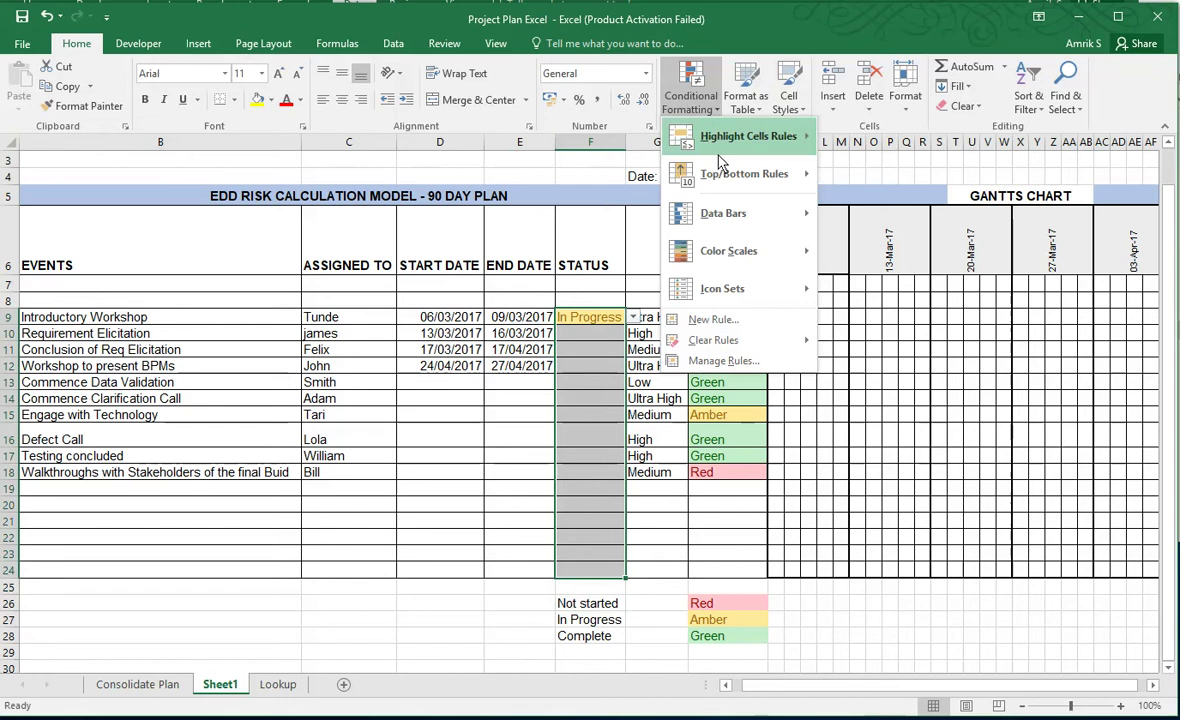
pyautogui.moveTo(740, 137)
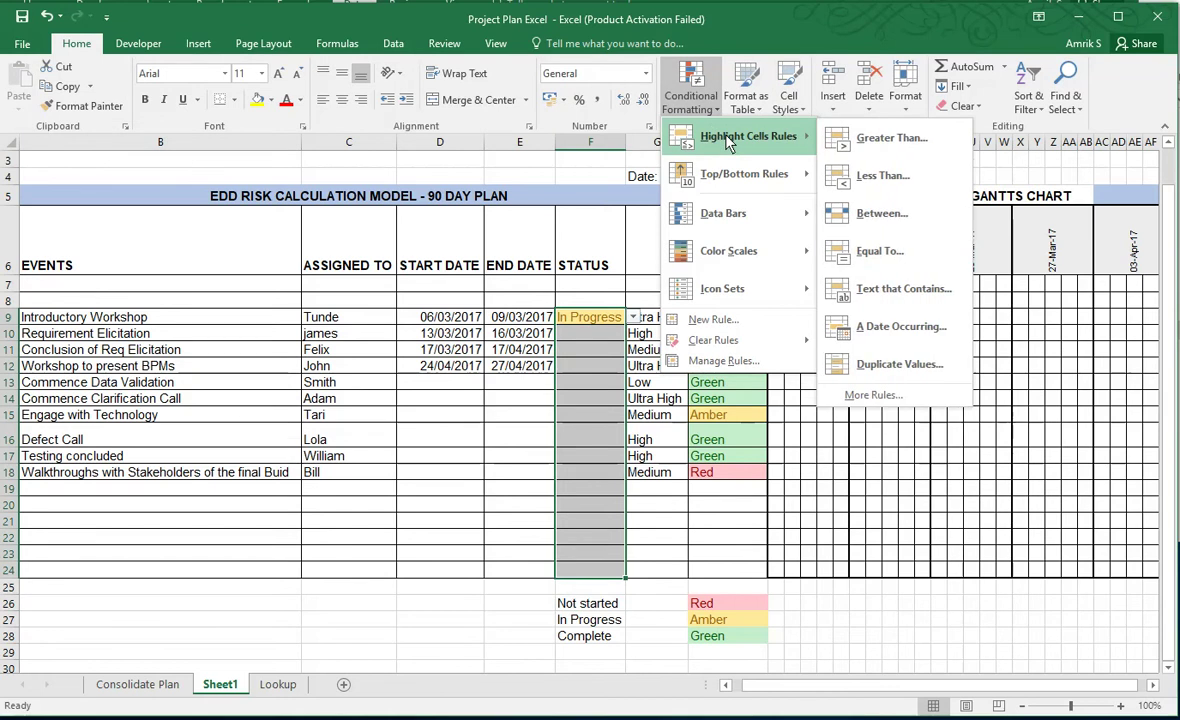
pyautogui.click(900, 289)
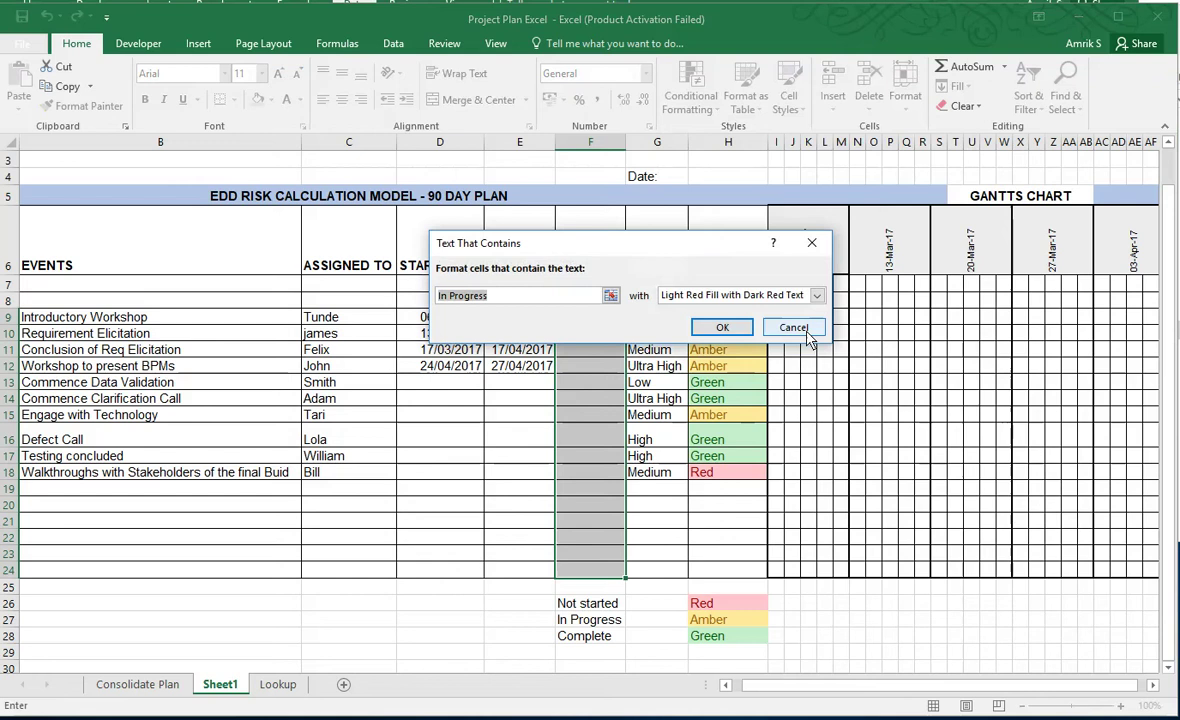
pyautogui.click(742, 330)
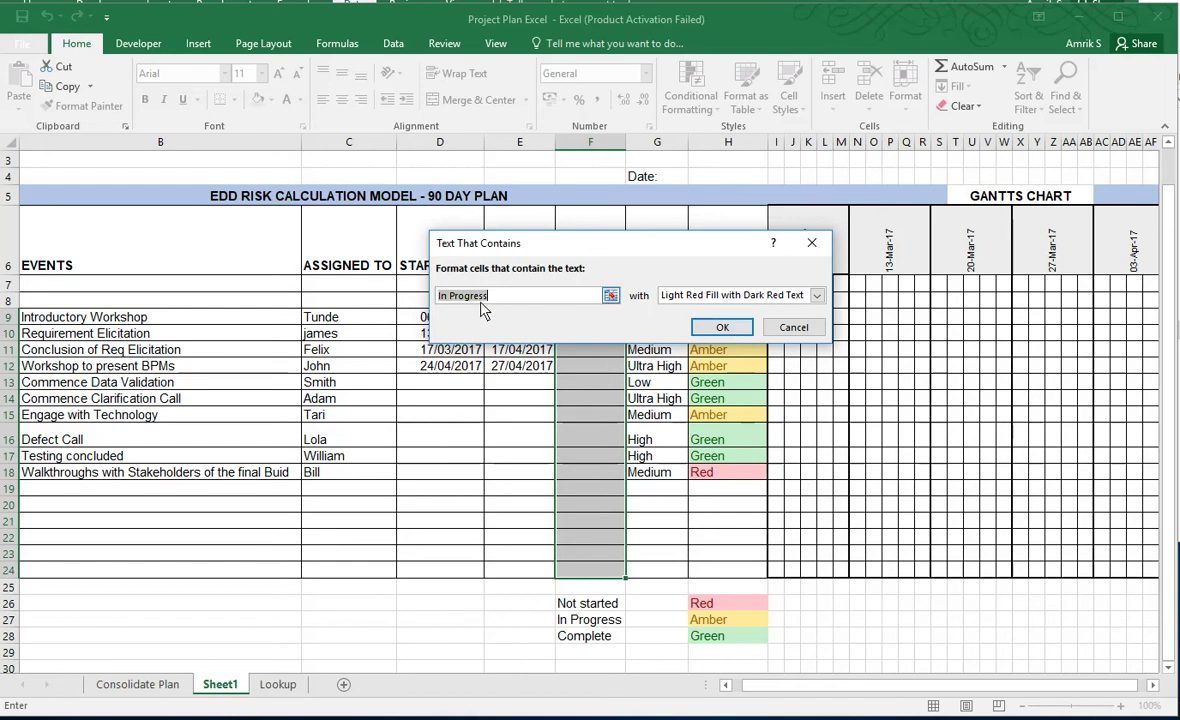
pyautogui.tripleClick(450, 295)
pyautogui.write('Not started')
pyautogui.click(724, 328)
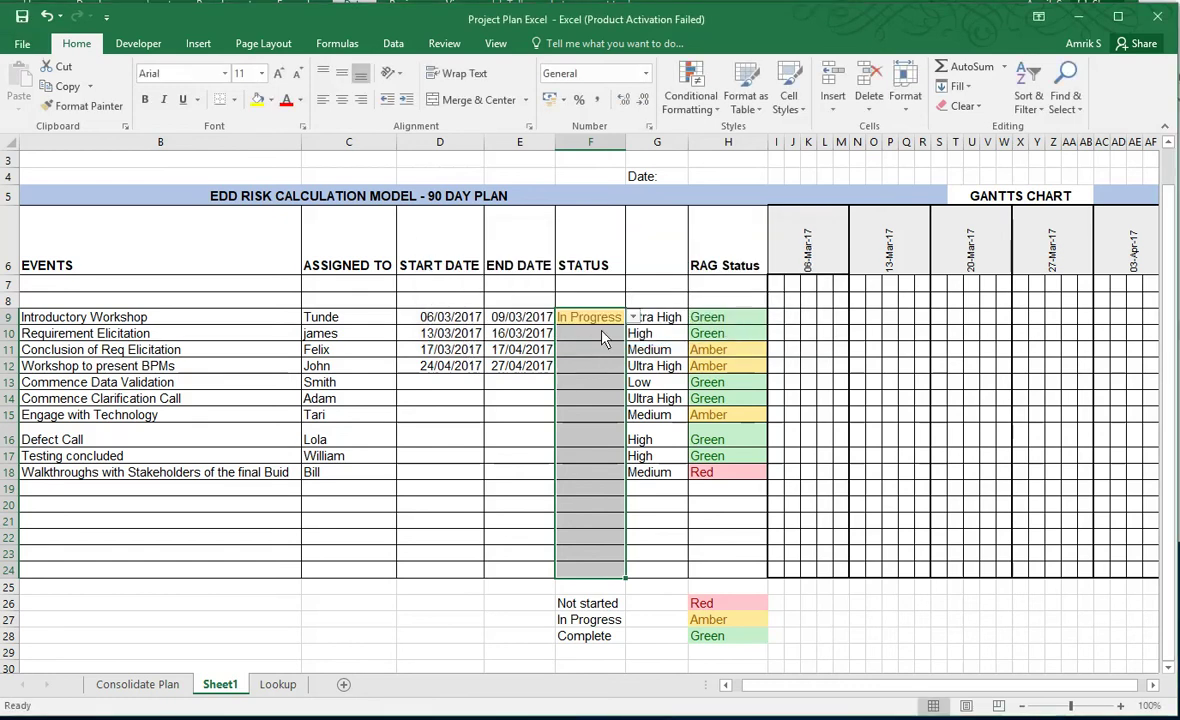
# Step: Add a Text That Contains rule to the same Status cells, giving "In Progress" Yellow Fill with Dark Yellow Text
pyautogui.click(724, 118)
pyautogui.moveTo(790, 136)
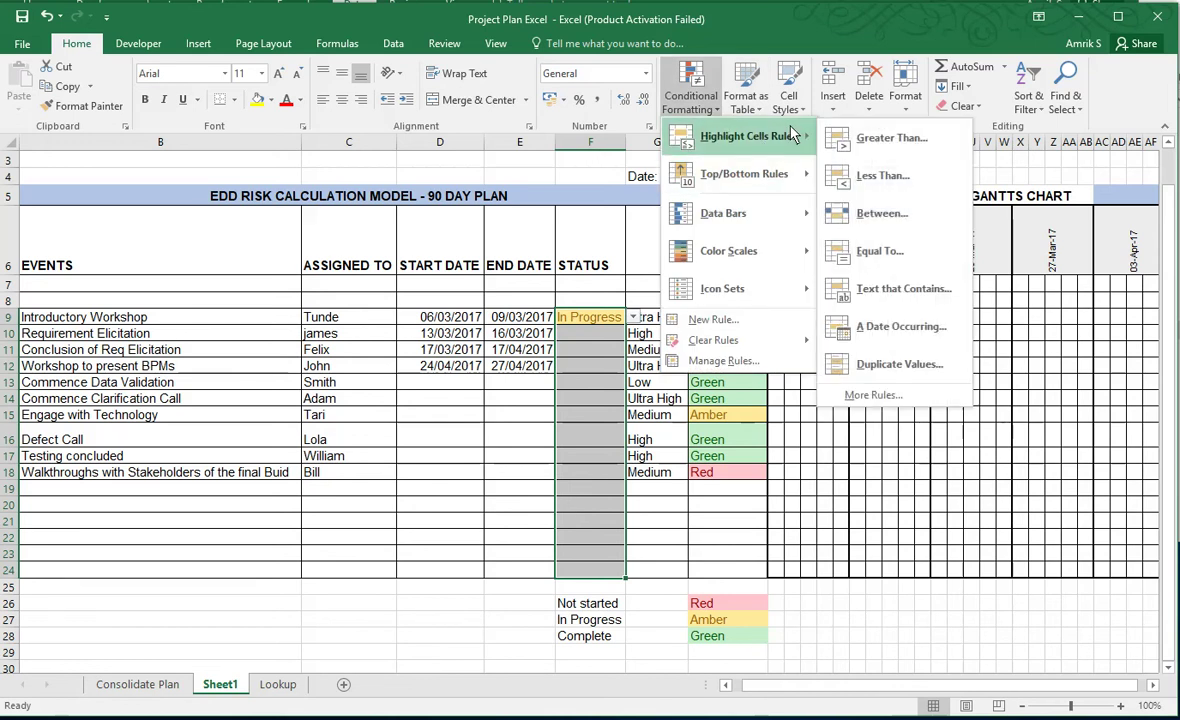
pyautogui.click(903, 287)
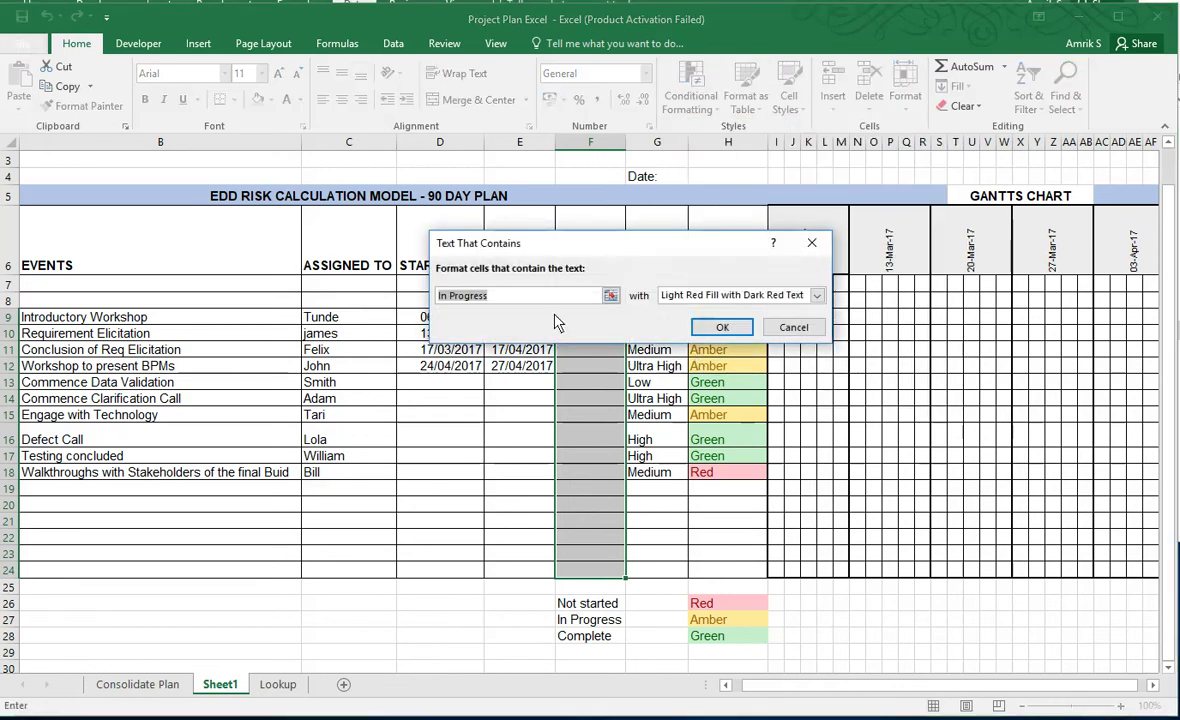
pyautogui.click(817, 295)
pyautogui.click(689, 322)
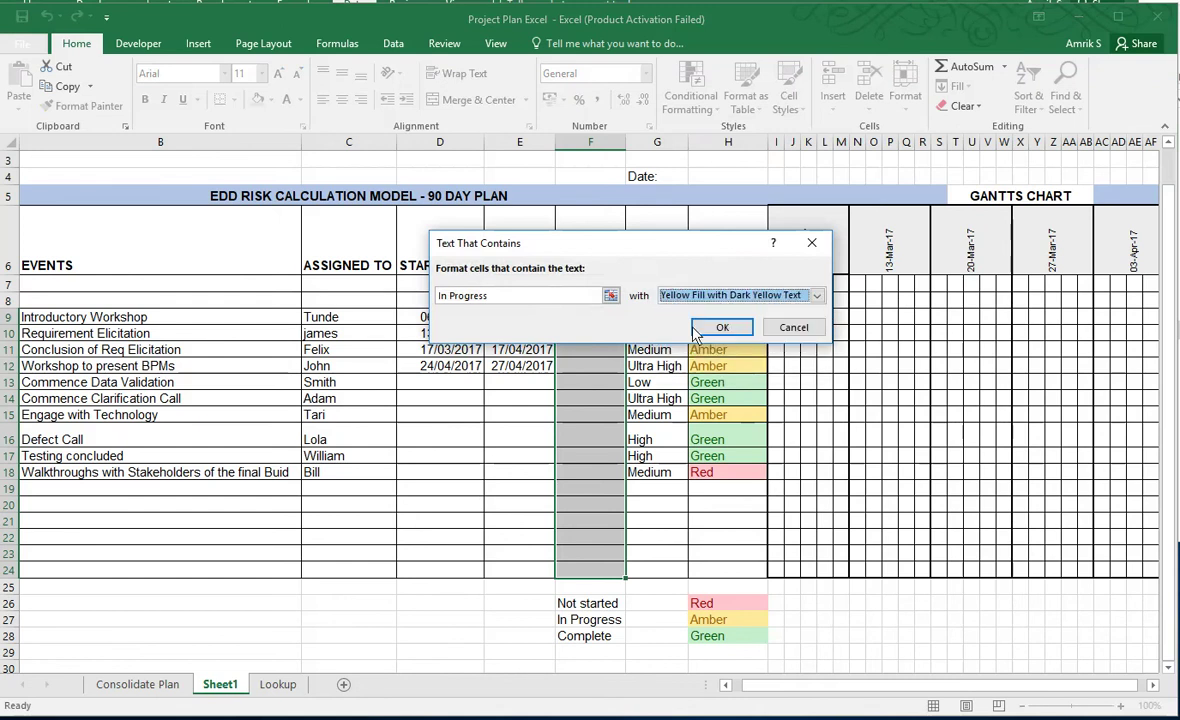
pyautogui.click(712, 326)
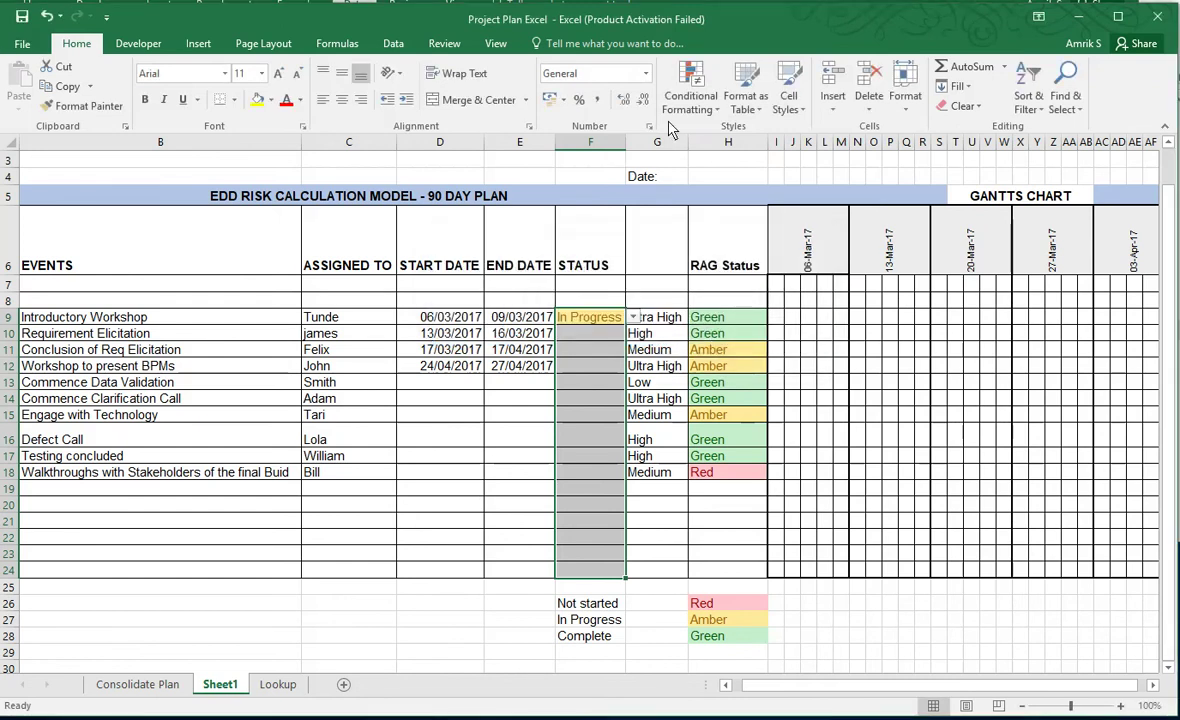
# Step: Add a Text That Contains rule to the Status cells F9:F24, giving "Complete" Green Fill with Dark Green Text
pyautogui.click(690, 97)
pyautogui.moveTo(727, 138)
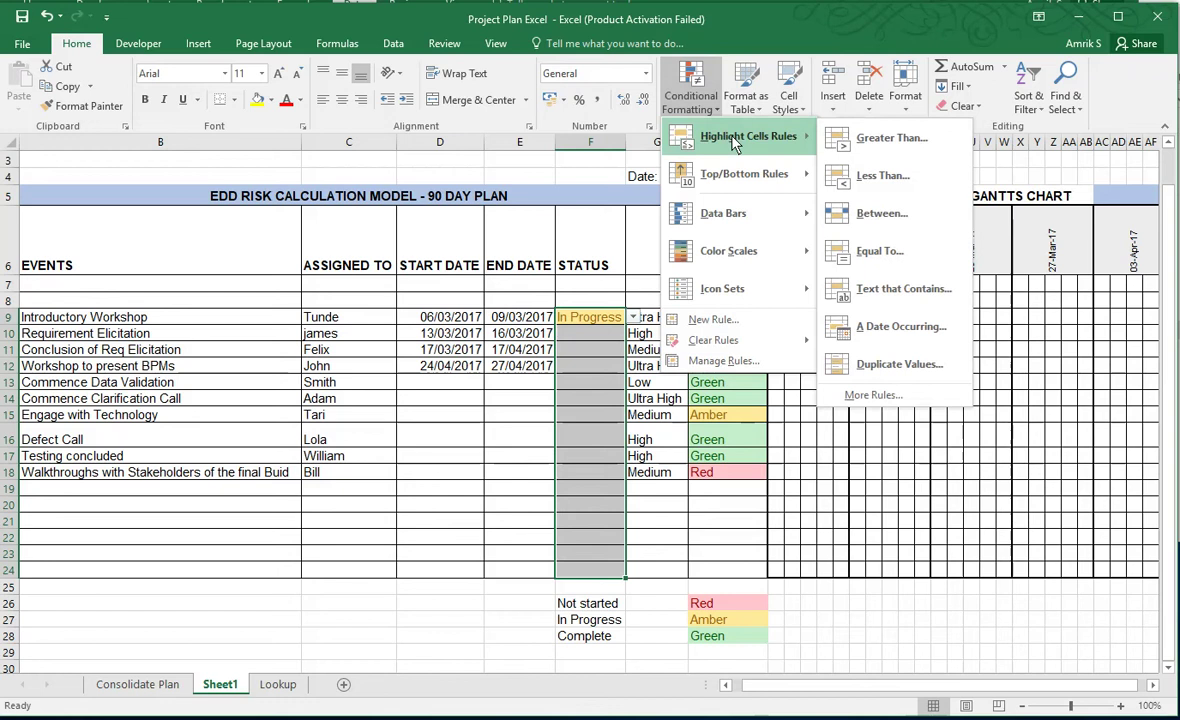
pyautogui.click(835, 270)
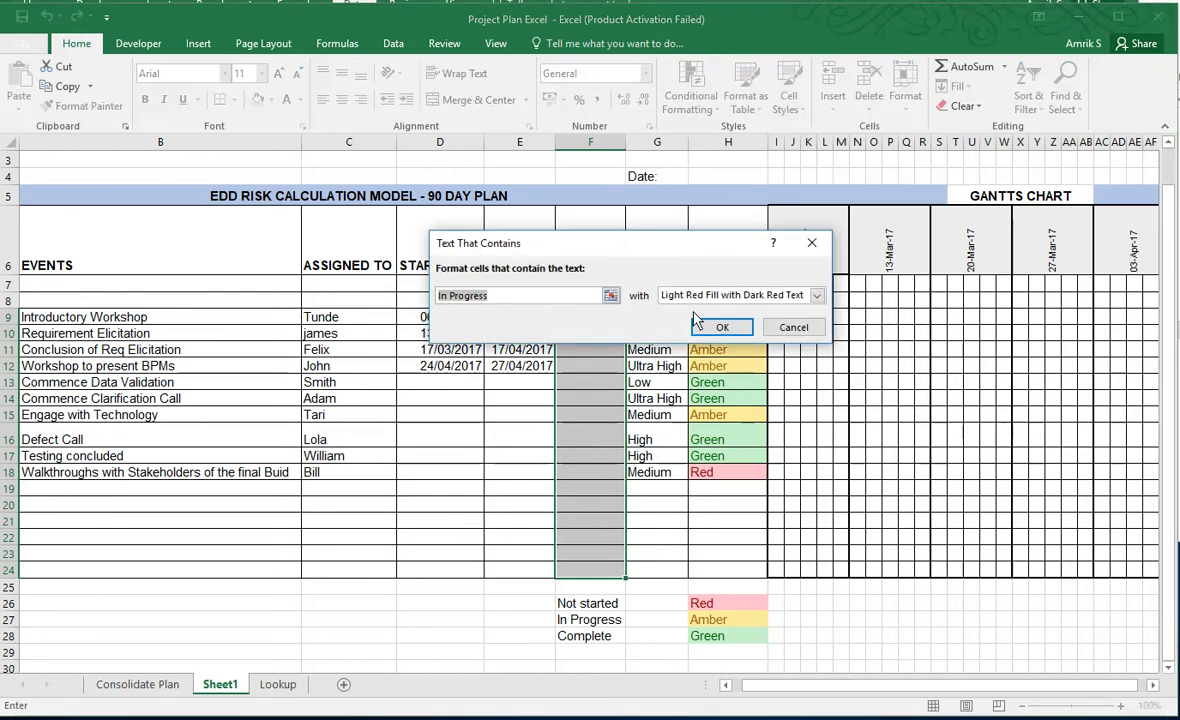
pyautogui.write('G')
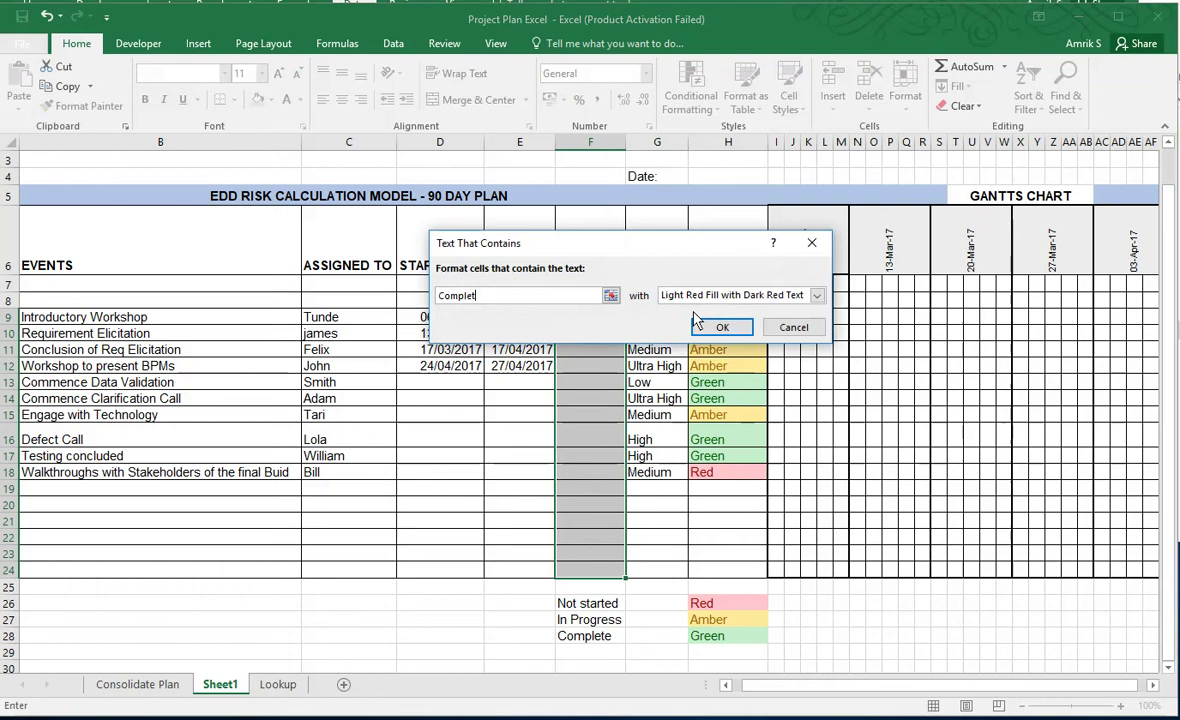
pyautogui.click(816, 296)
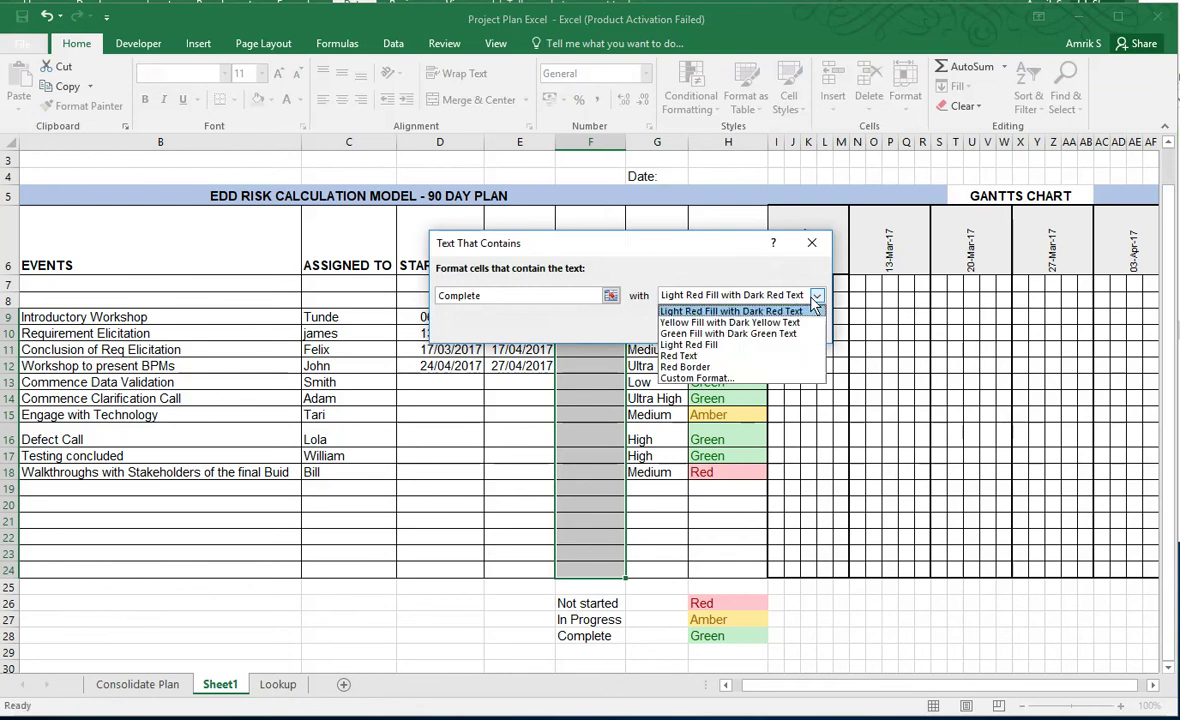
pyautogui.click(680, 331)
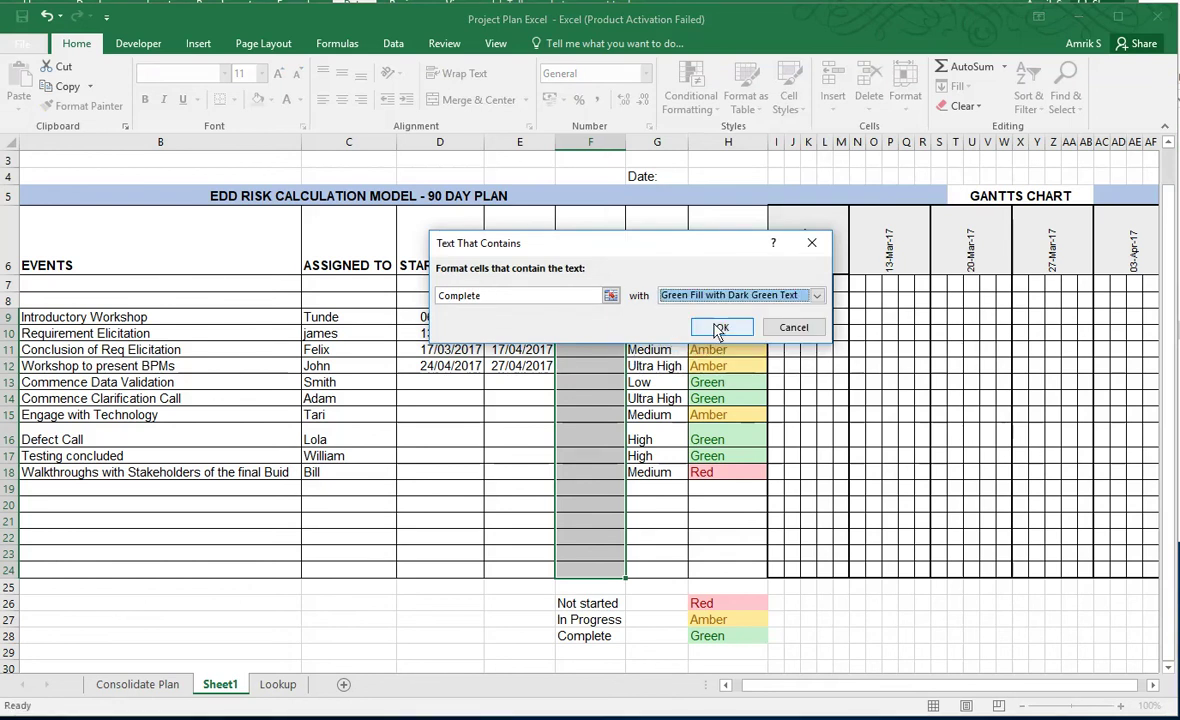
pyautogui.click(719, 328)
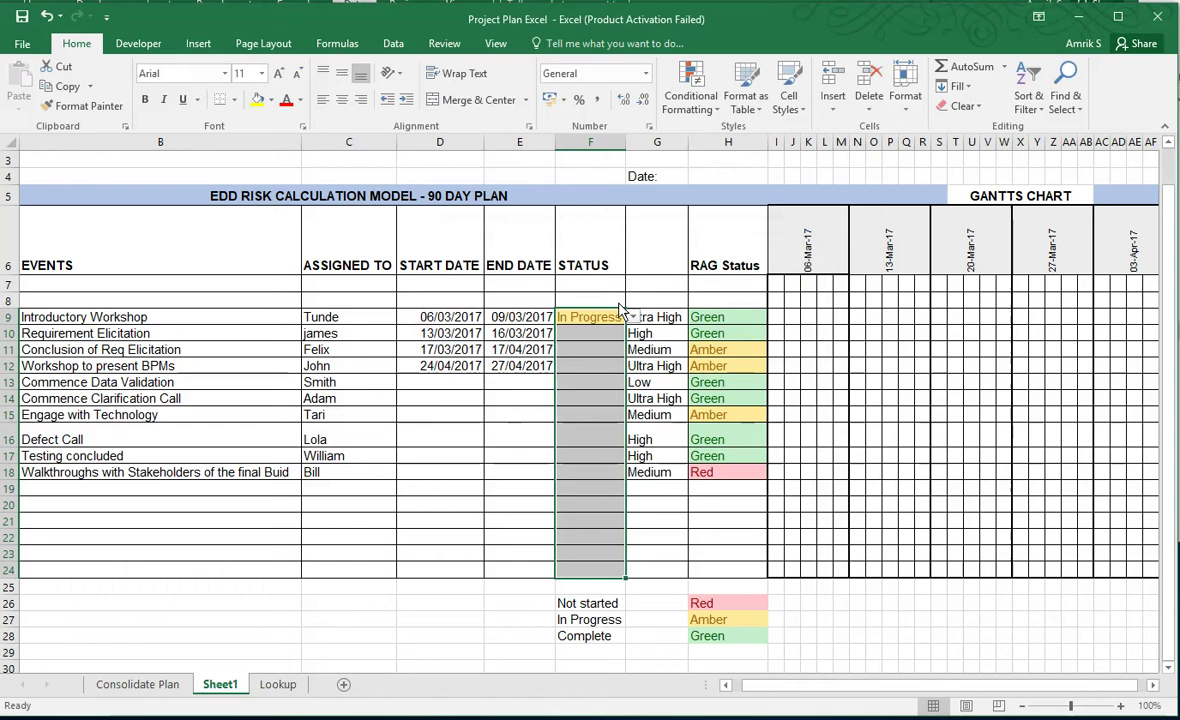
# Step: Fill the F9 status down through F18 and set the Defect Call status (F16) to Not started
pyautogui.click(595, 317)
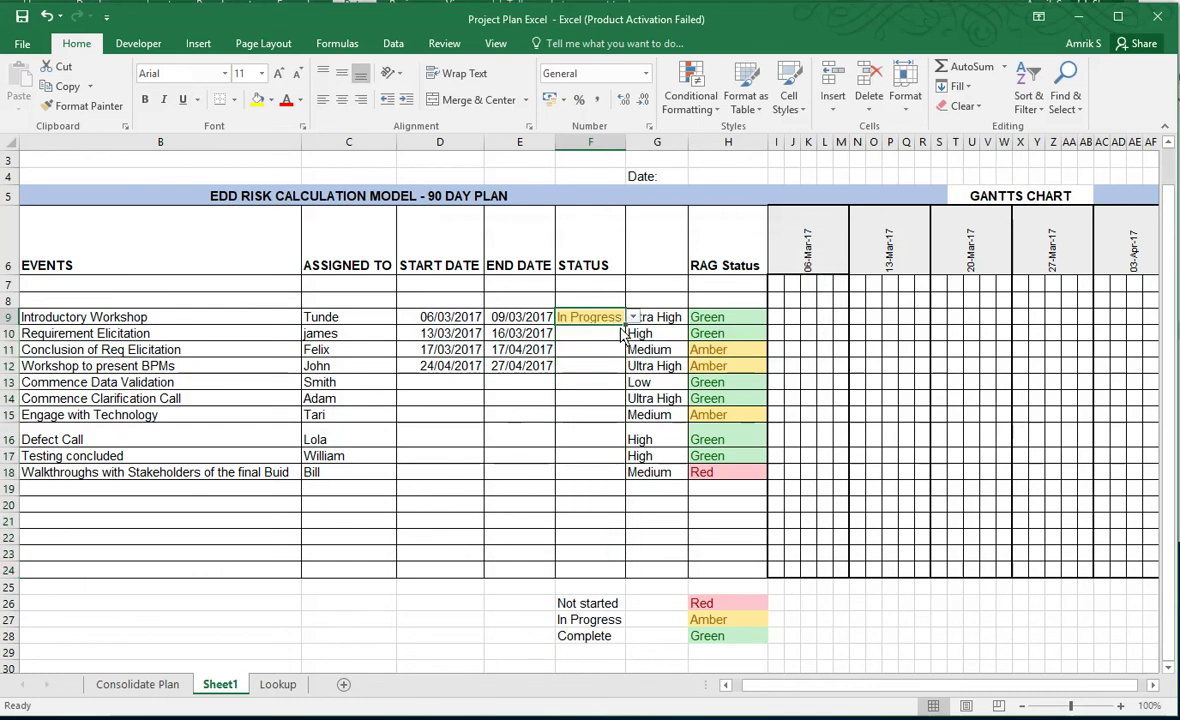
pyautogui.doubleClick(624, 325)
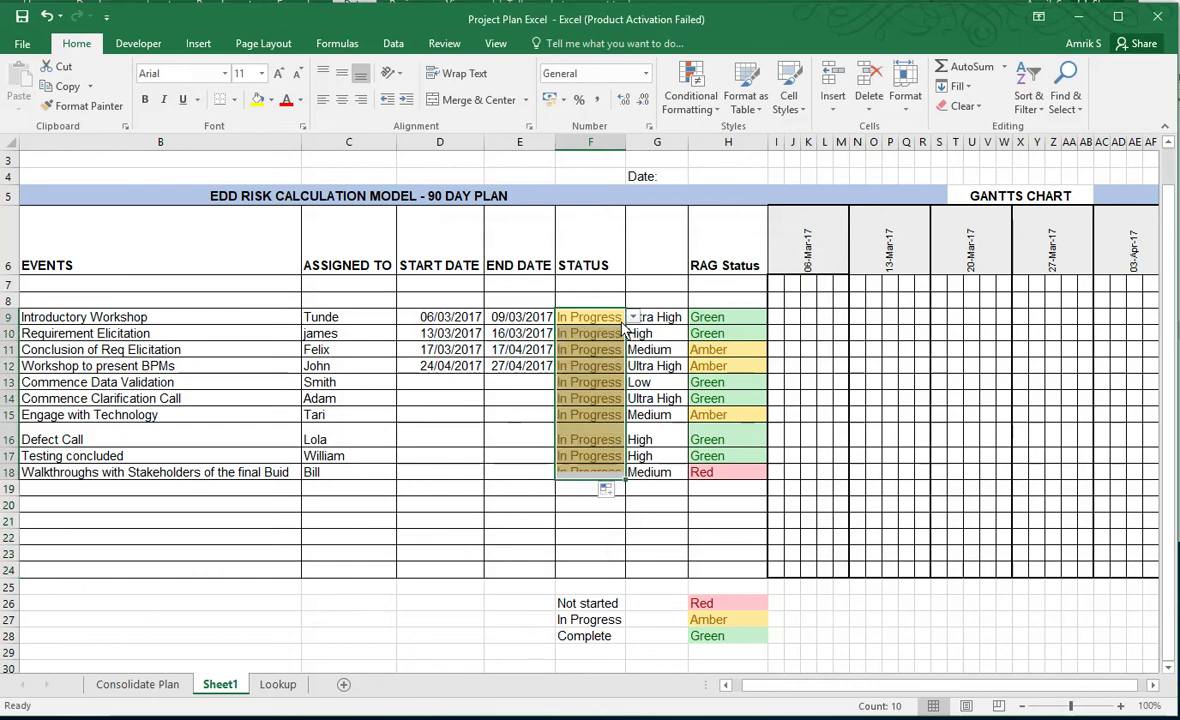
pyautogui.click(600, 438)
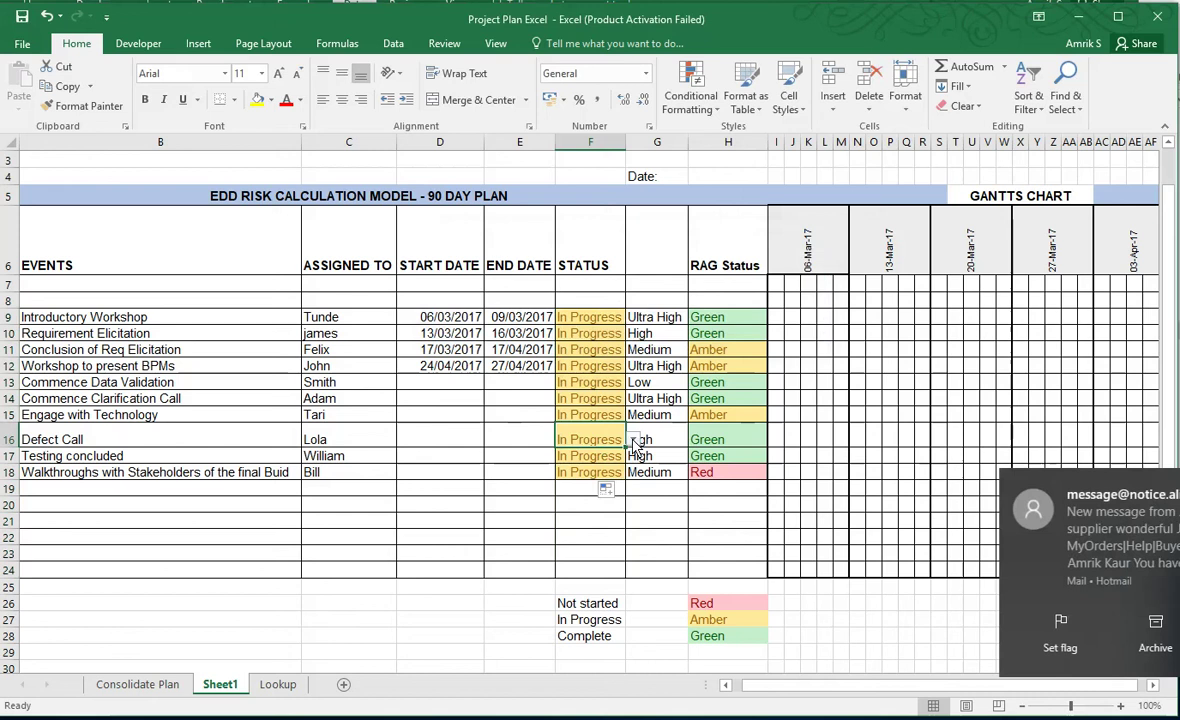
pyautogui.click(633, 439)
pyautogui.click(590, 450)
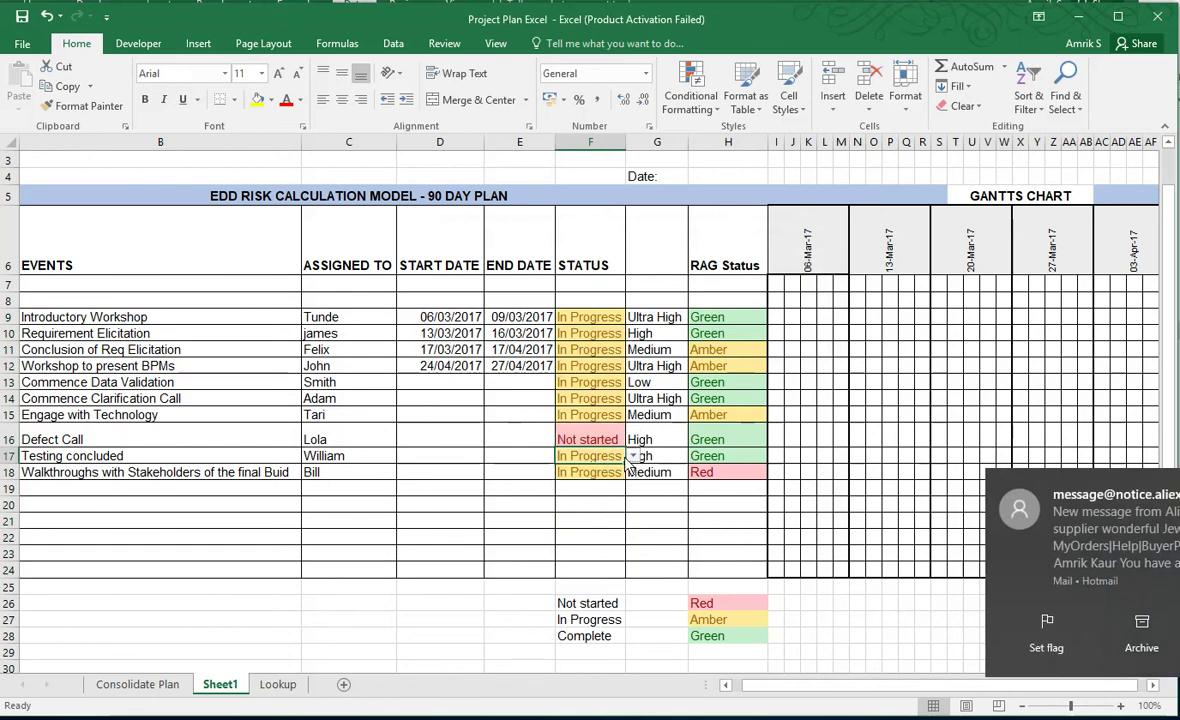
# Step: Set the status of Testing concluded (F17) to Not started
pyautogui.click(636, 455)
pyautogui.click(592, 455)
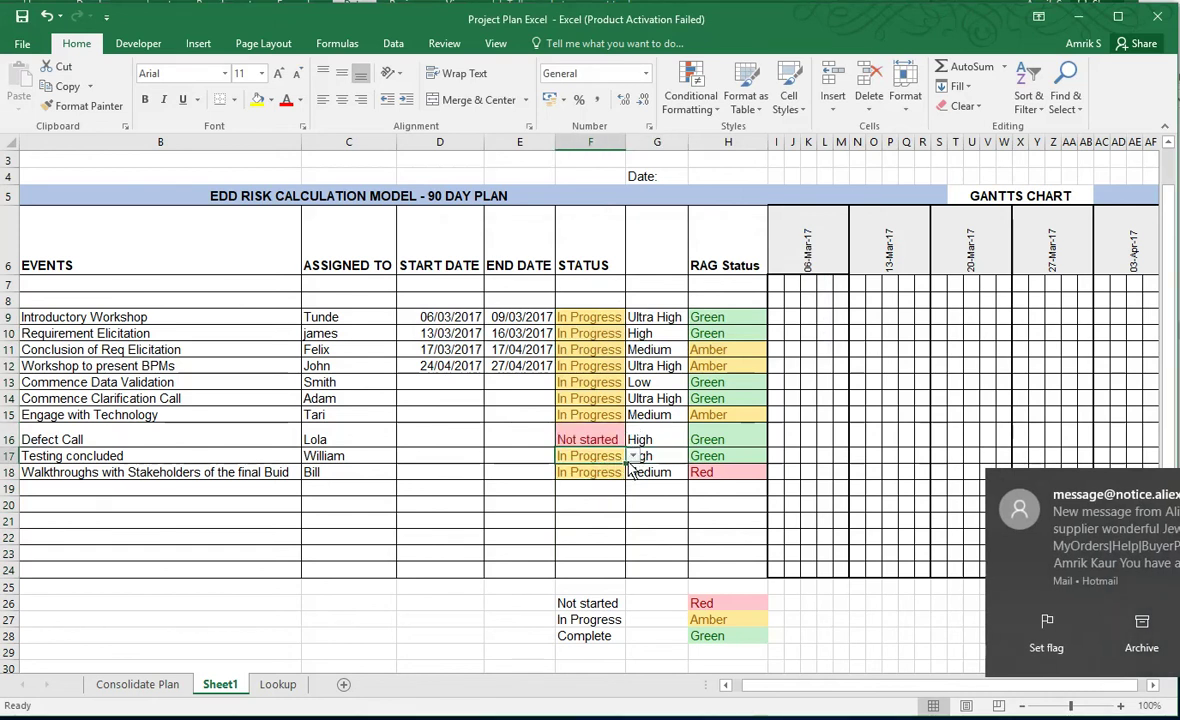
pyautogui.click(633, 455)
pyautogui.click(600, 470)
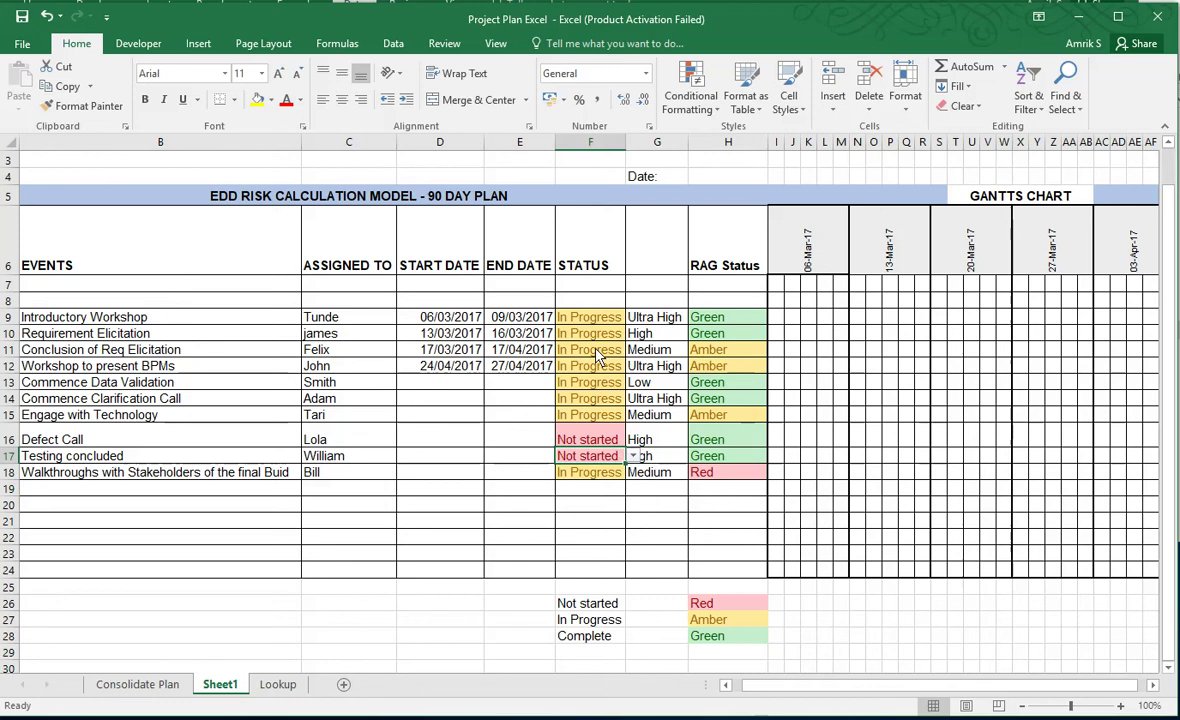
# Step: Set the status to Complete for Conclusion of Req Elicitation (F11) and Requirement Elicitation (F10)
pyautogui.click(620, 352)
pyautogui.click(632, 352)
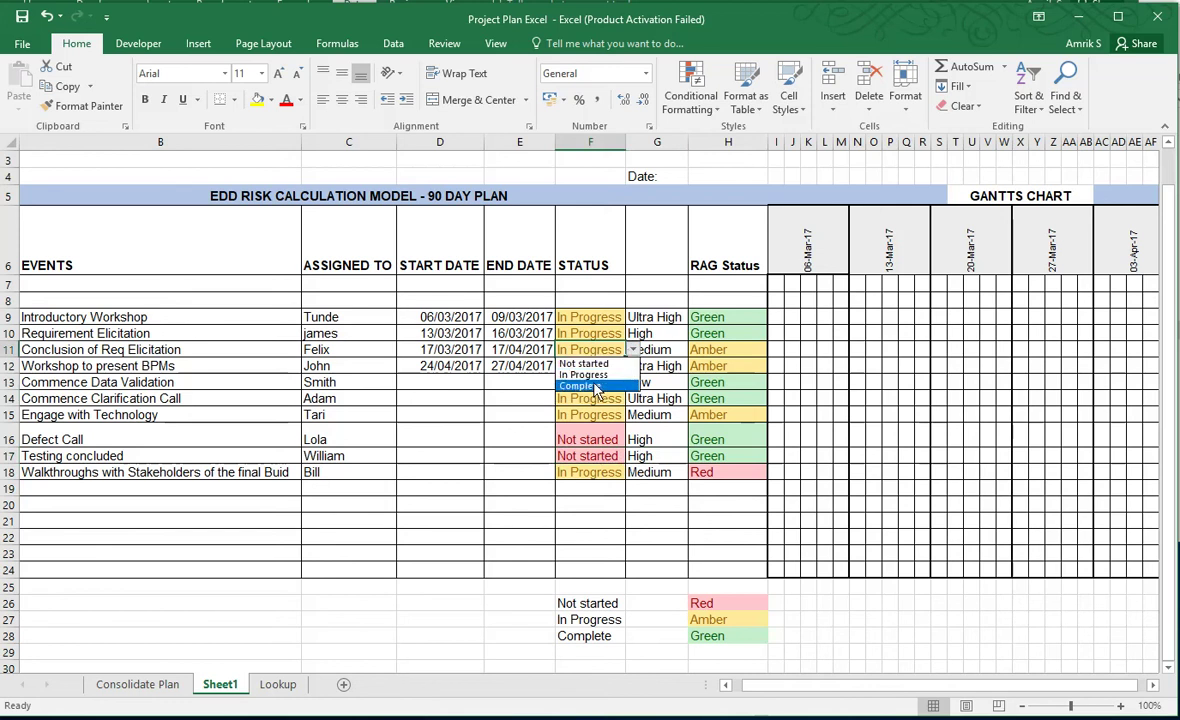
pyautogui.click(588, 392)
pyautogui.click(604, 338)
pyautogui.click(633, 333)
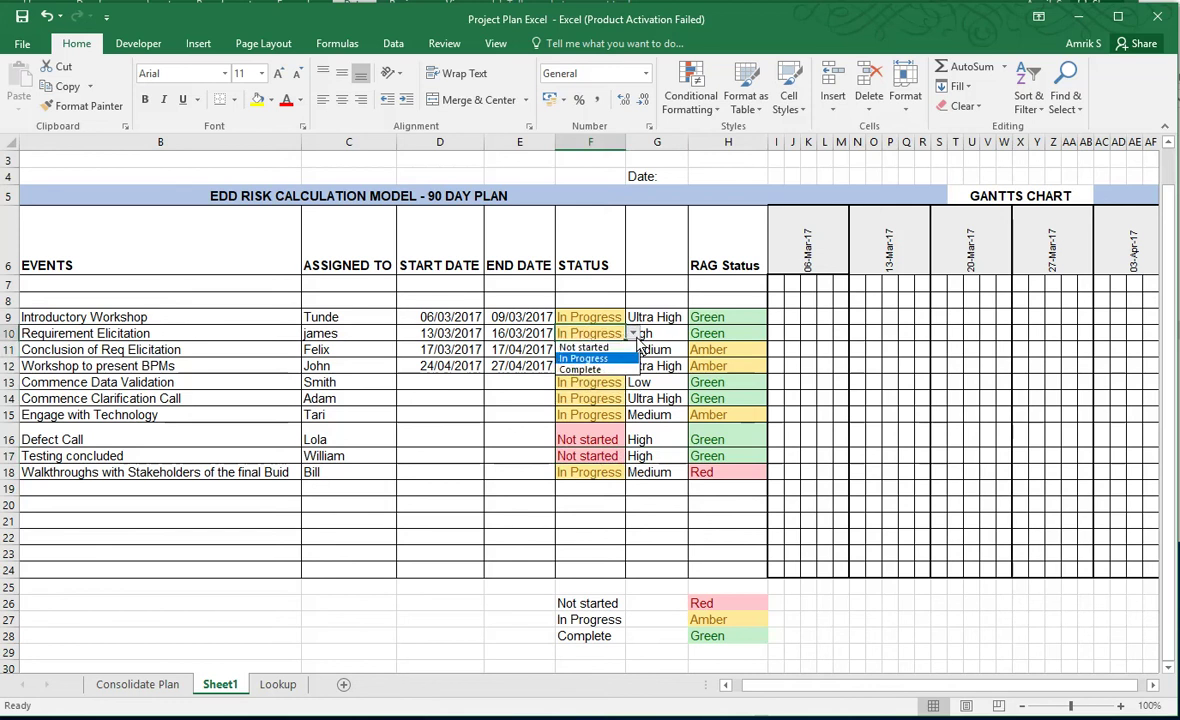
pyautogui.click(600, 376)
# Step: Choose In Progress as the status of Commence Data Validation (F13)
pyautogui.click(605, 384)
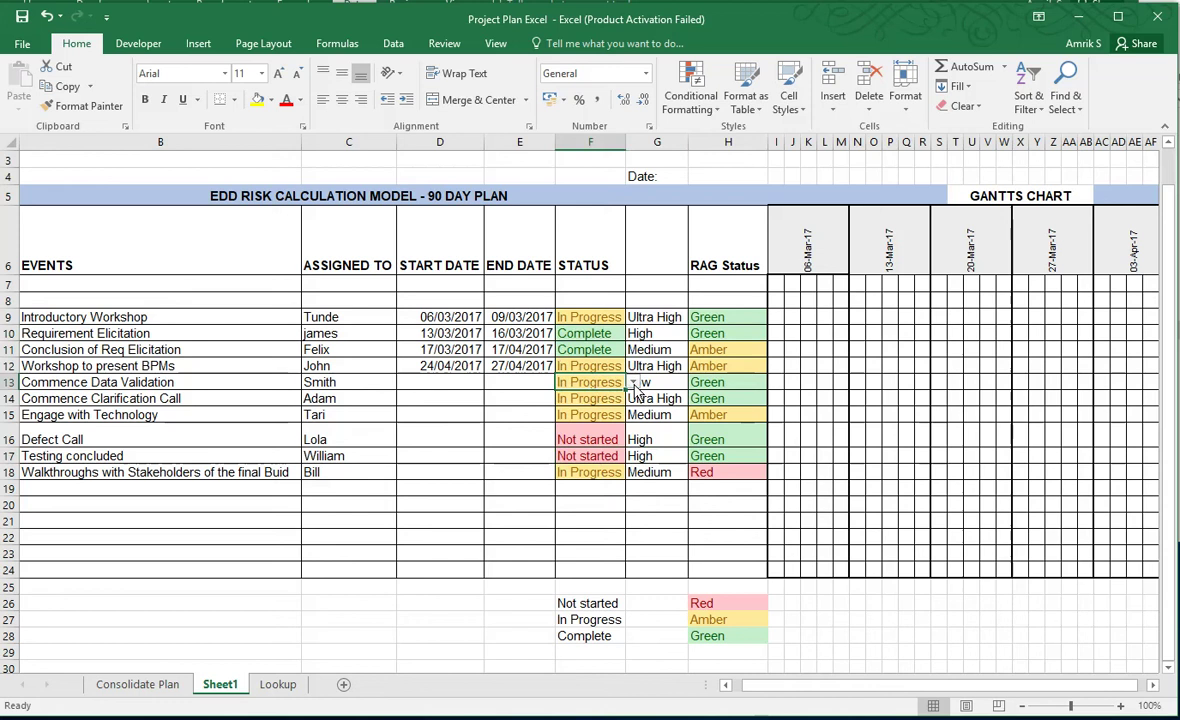
pyautogui.click(633, 382)
pyautogui.click(612, 408)
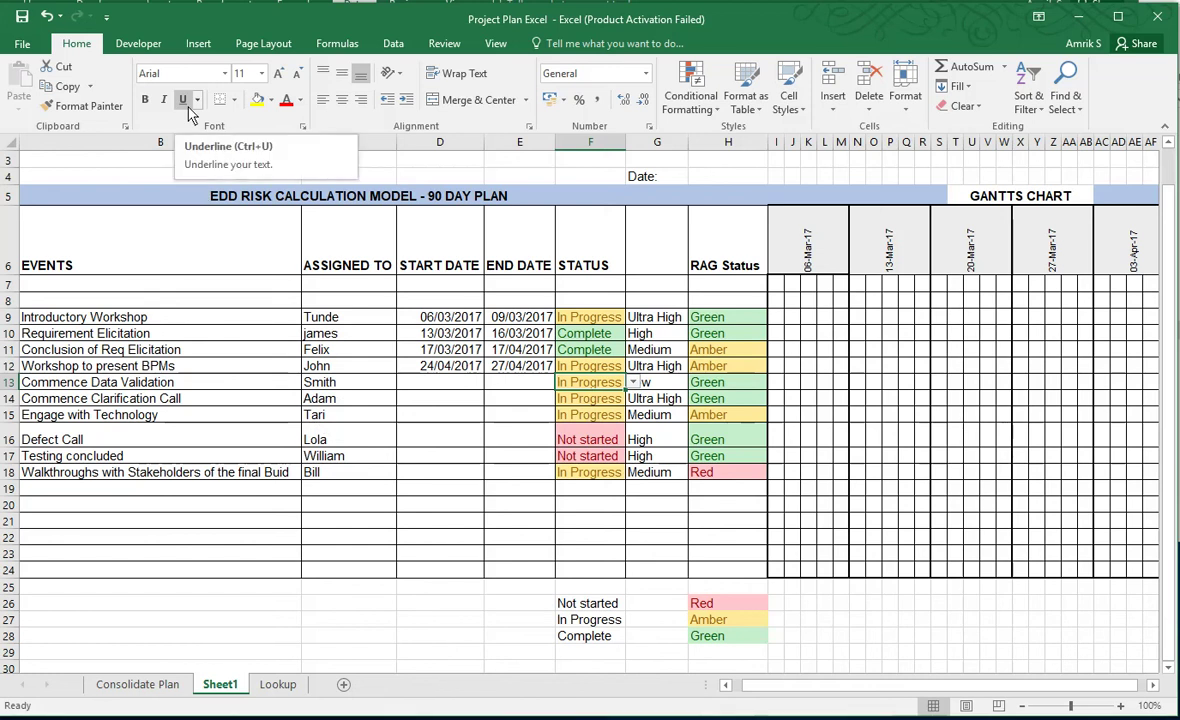
pyautogui.moveTo(1124, 708)
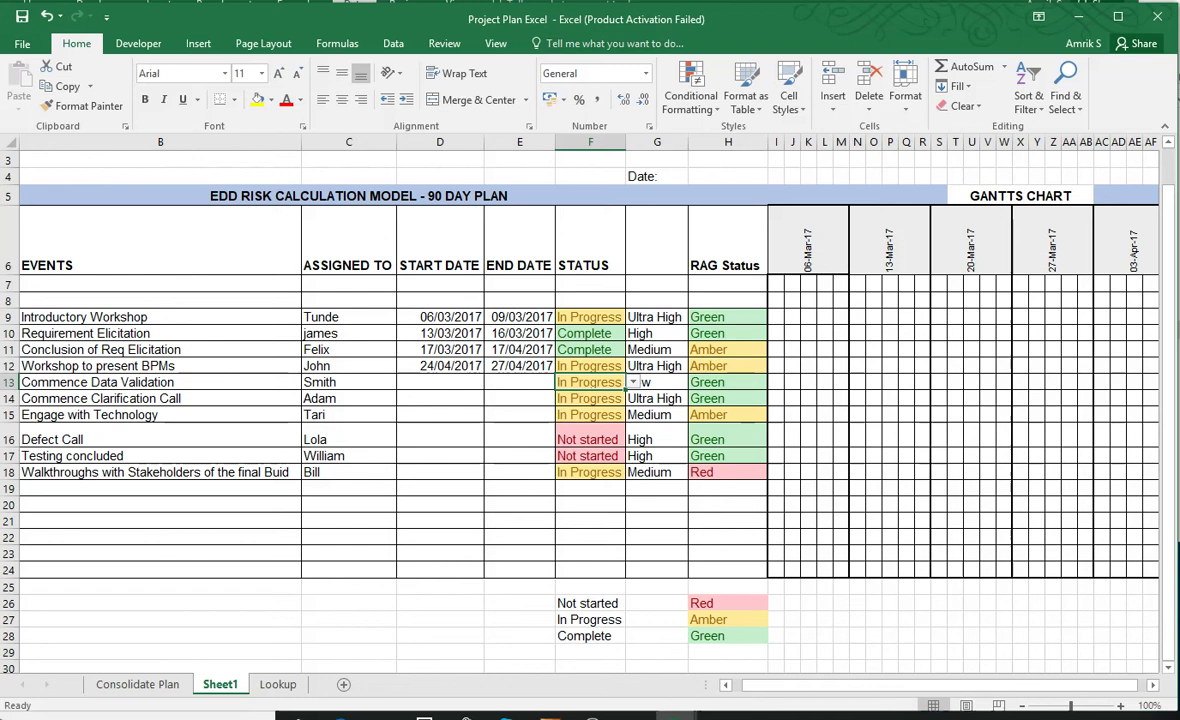
pyautogui.click(1124, 708)
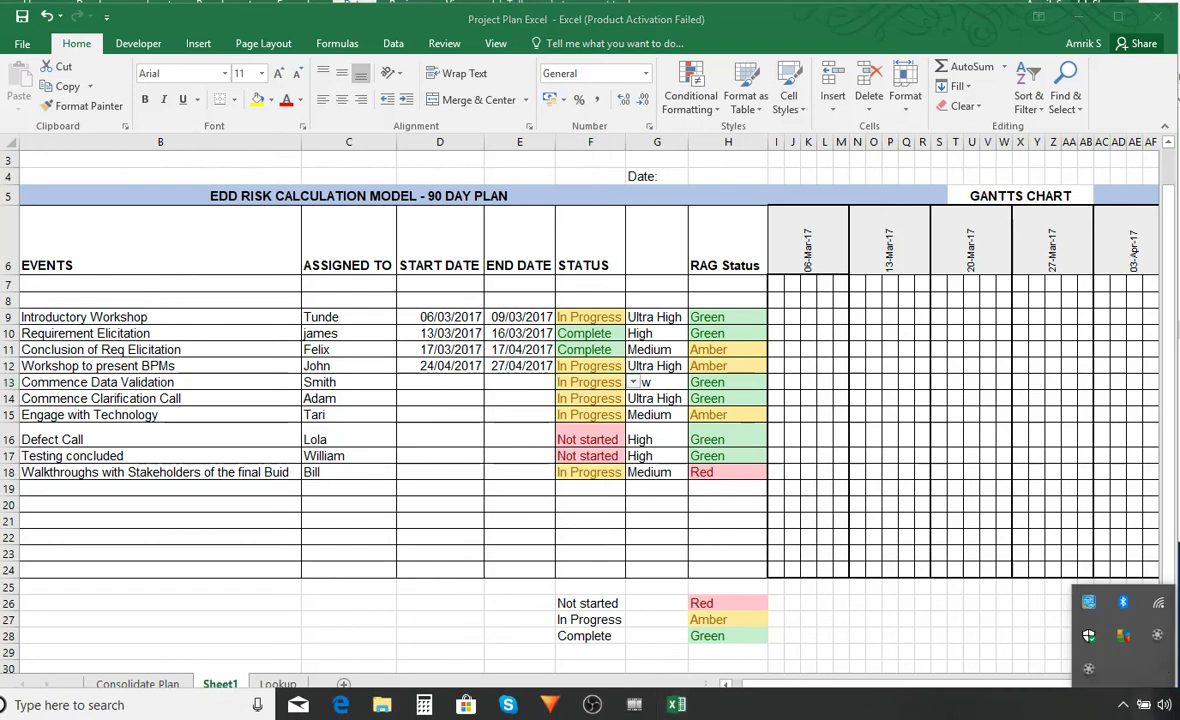